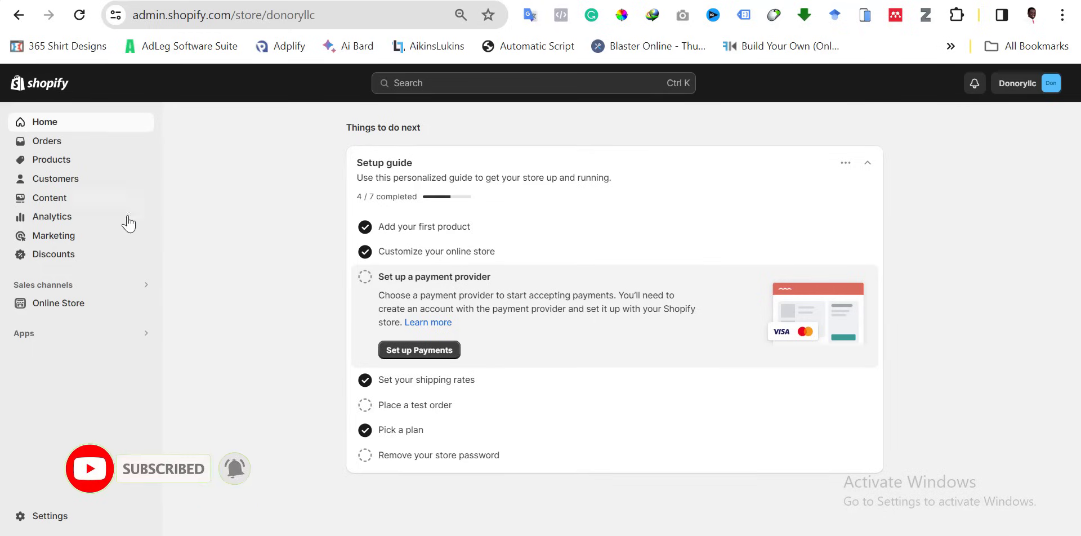
Review the online store's navigation menus and the product collections, checking them against the live storefront
{"action": "left_click", "coordinate": [63, 312]}
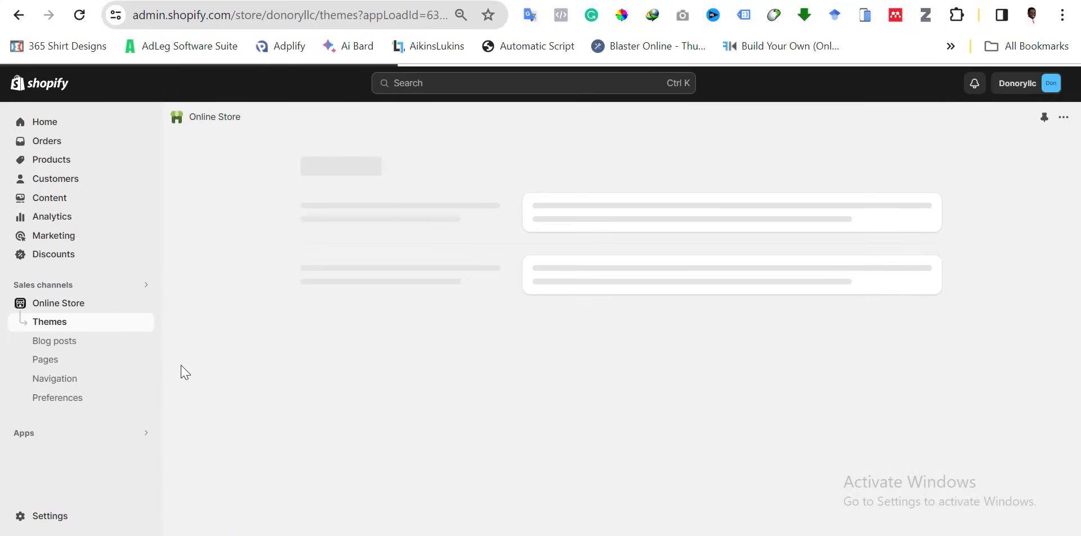
{"action": "left_click", "coordinate": [48, 383]}
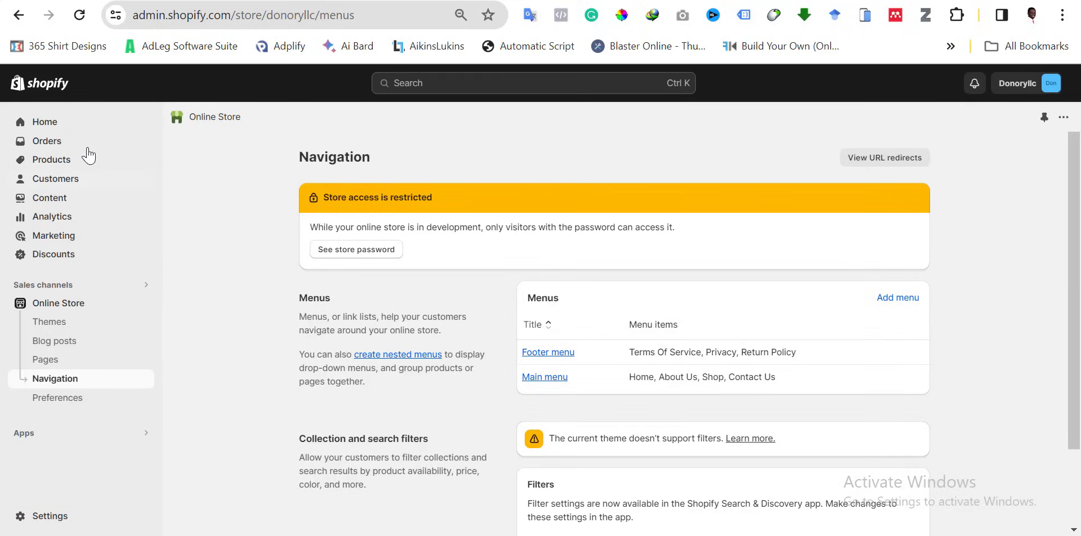
{"action": "left_click", "coordinate": [49, 162]}
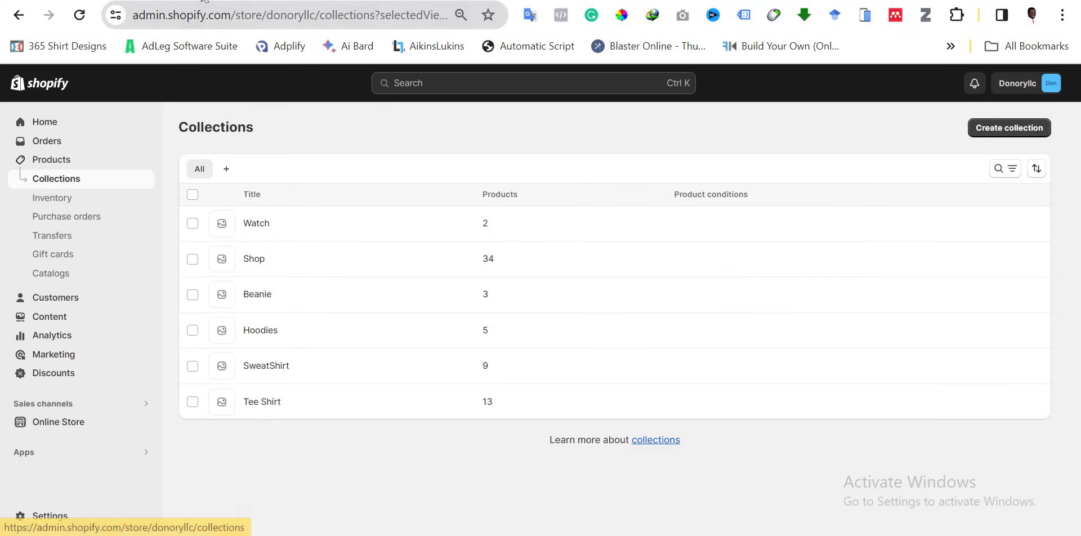
{"action": "left_click", "coordinate": [234, 0]}
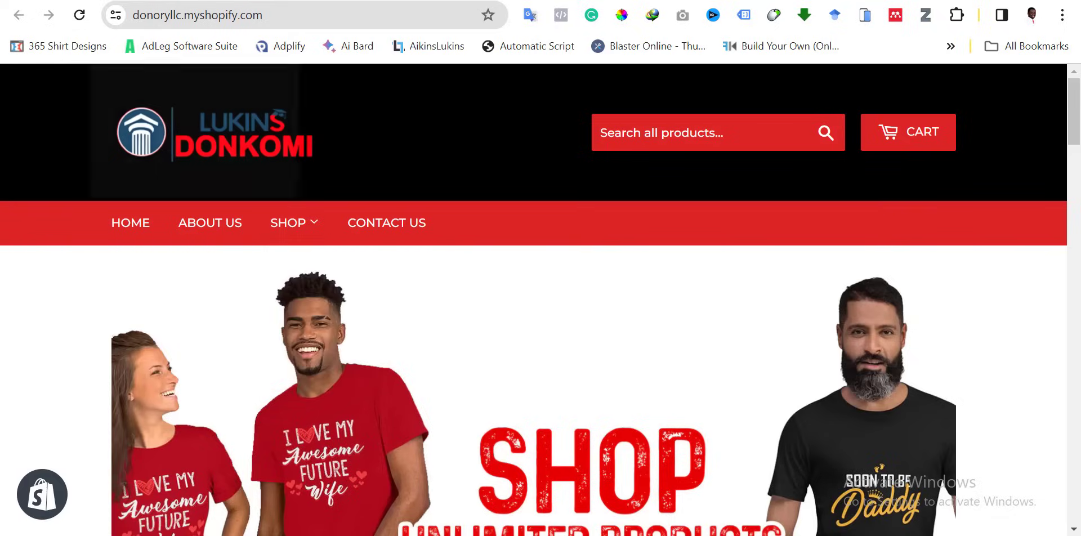
{"action": "left_click", "coordinate": [163, 1]}
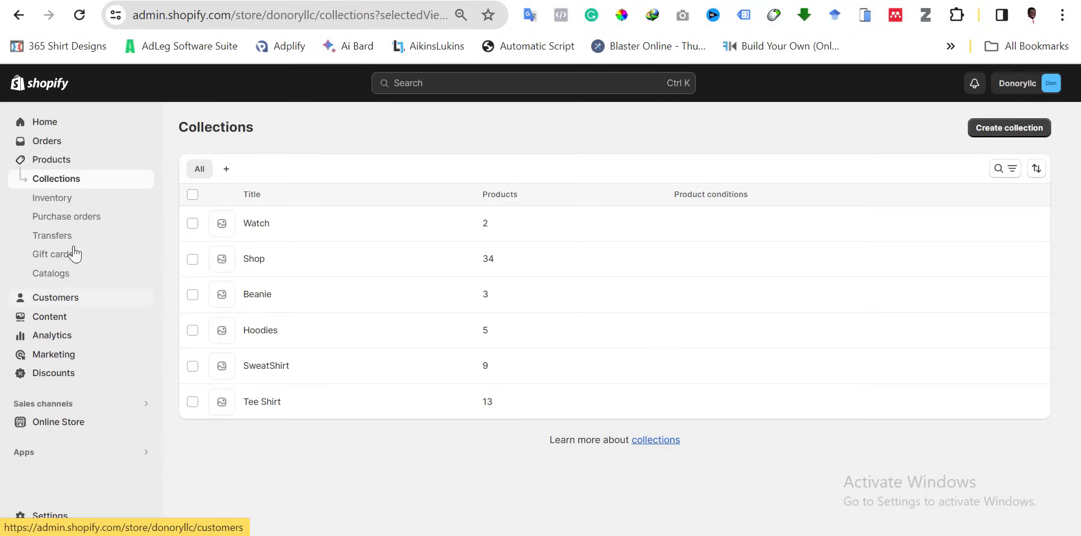
View the online store's list of pages and the blank form for adding a page, leaving it unfilled
{"action": "left_click", "coordinate": [66, 423]}
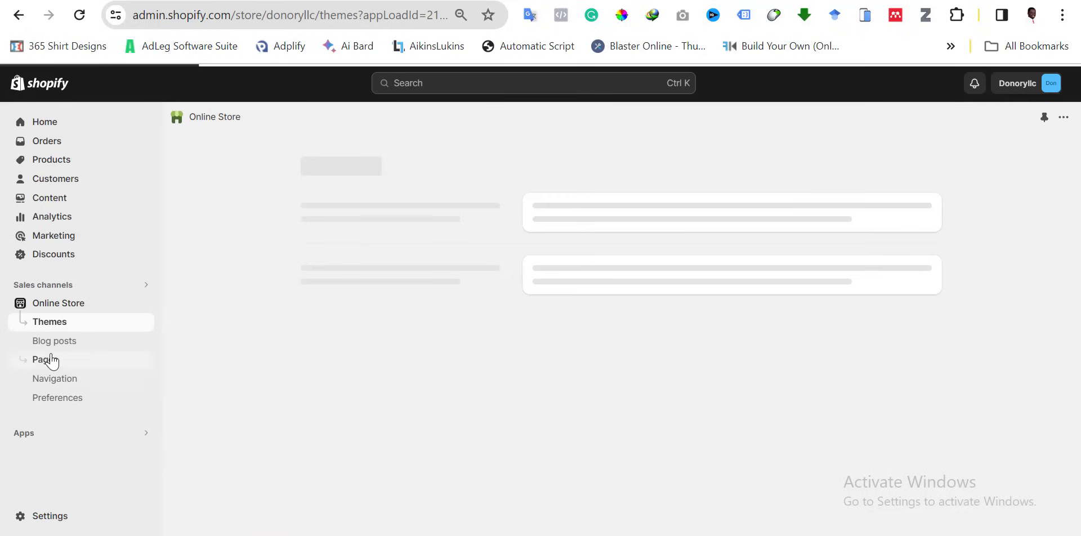
{"action": "left_click", "coordinate": [49, 361]}
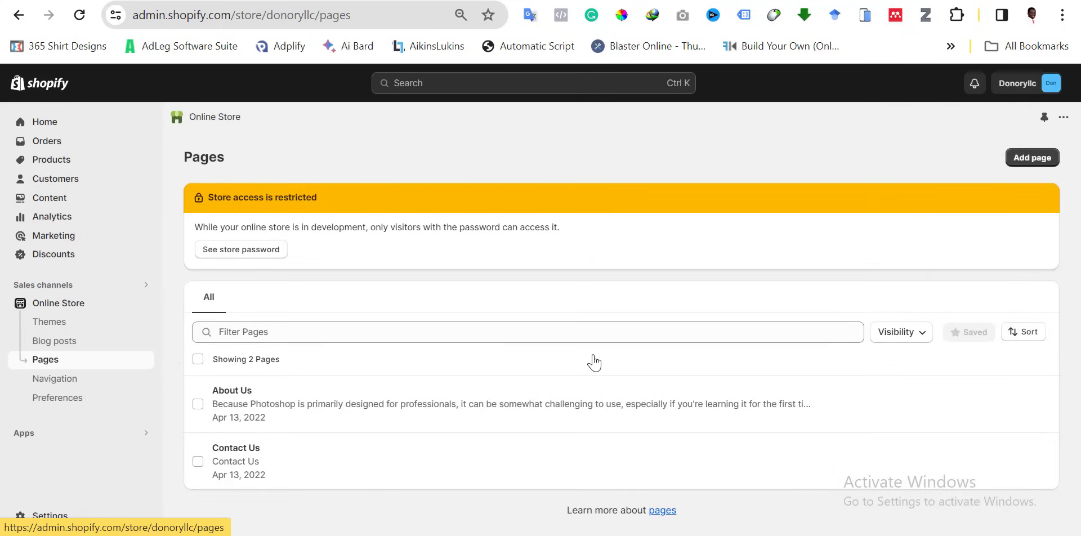
{"action": "left_click", "coordinate": [1025, 162]}
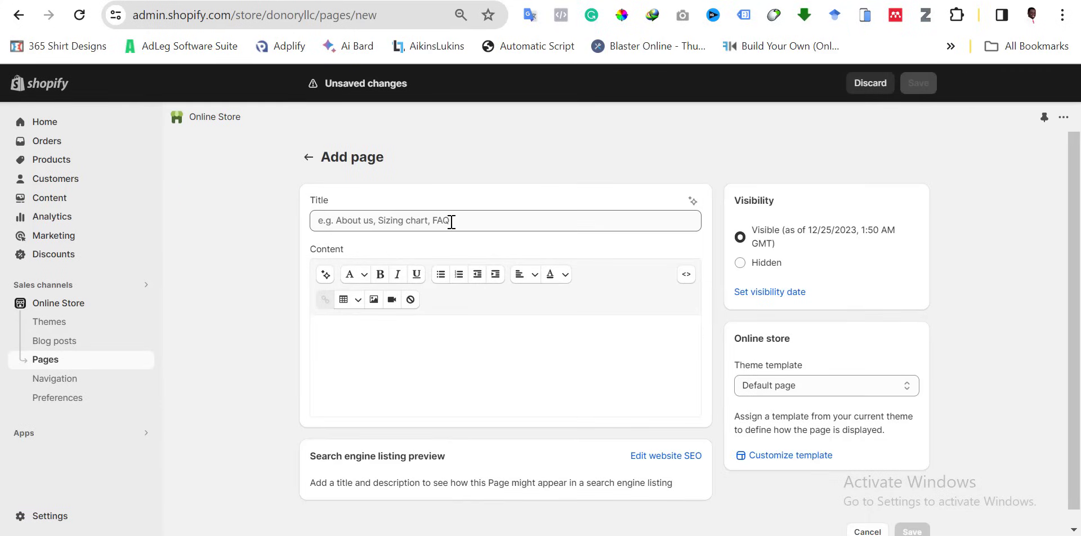
{"action": "left_click", "coordinate": [308, 157]}
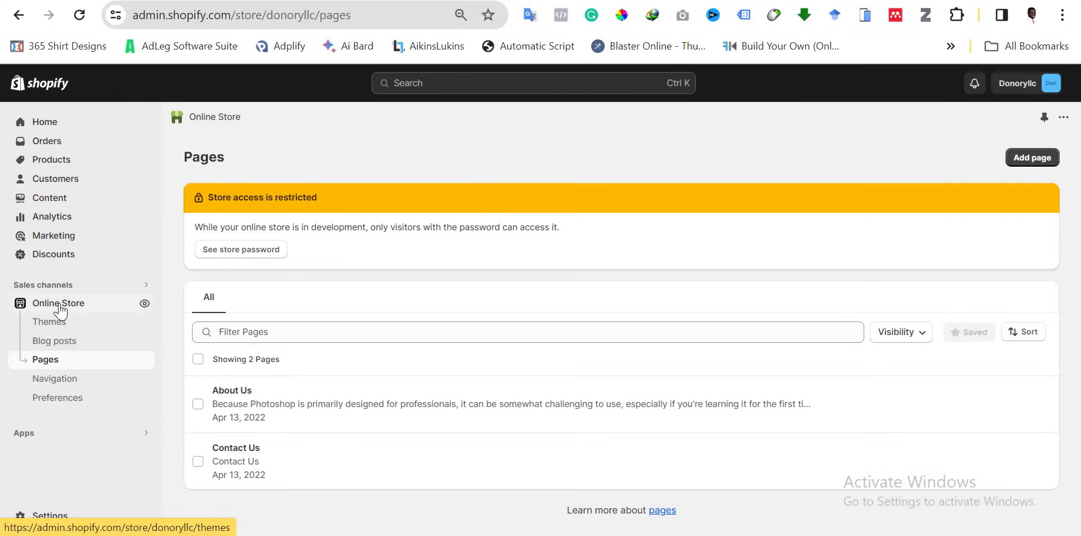
Examine the title, menu items and handle of the Main menu in the store navigation, and return to the menu list
{"action": "left_click", "coordinate": [55, 381]}
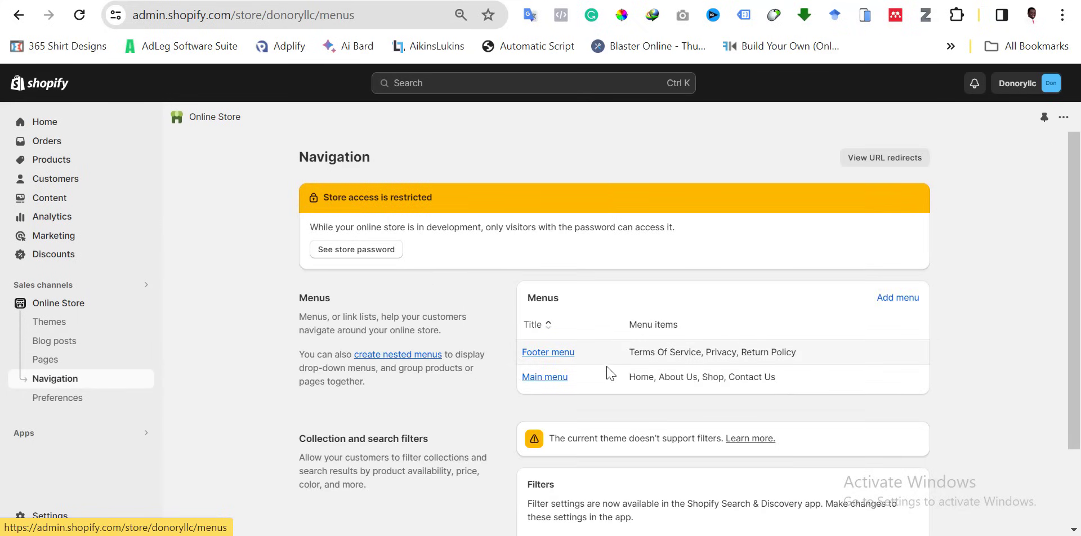
{"action": "left_click", "coordinate": [549, 383]}
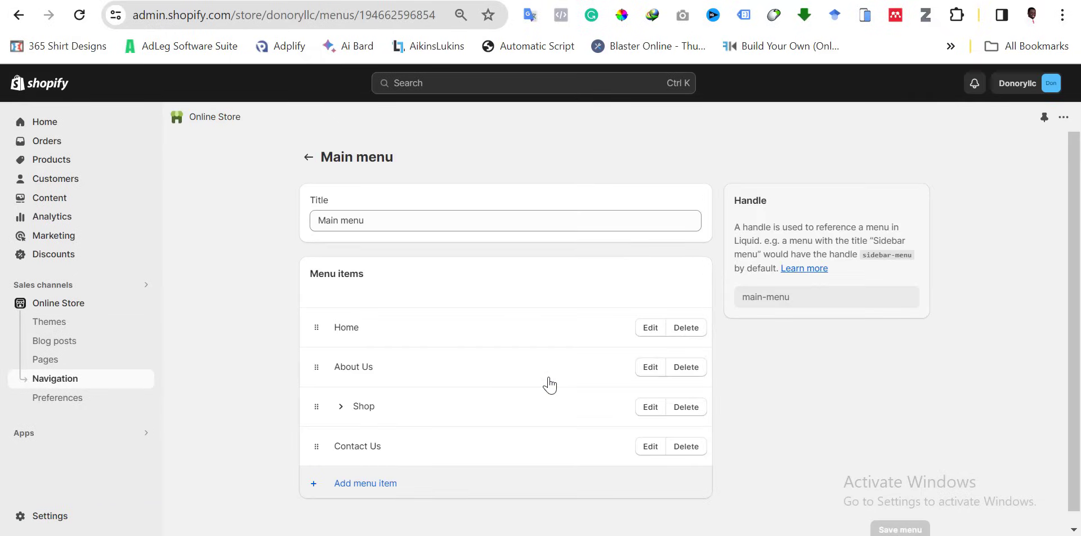
{"action": "left_click", "coordinate": [788, 290]}
{"action": "left_click_drag", "start_coordinate": [817, 294], "coordinate": [735, 304]}
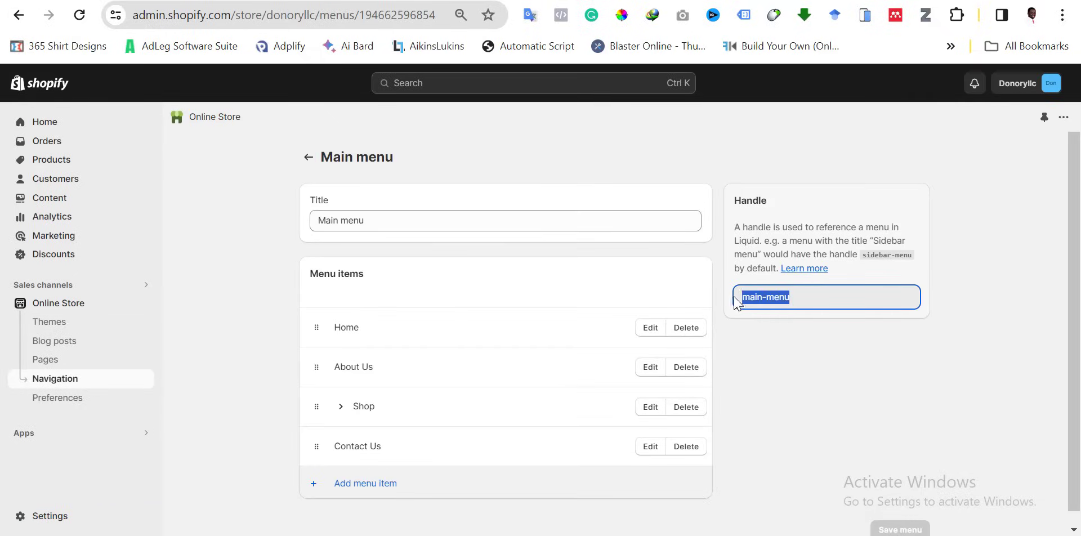
{"action": "left_click", "coordinate": [809, 364]}
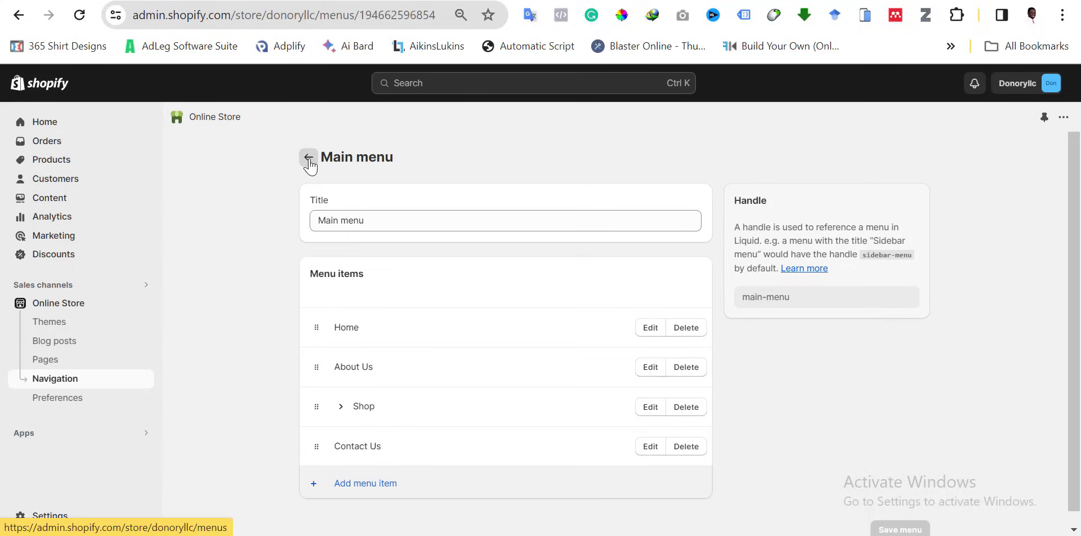
{"action": "left_click", "coordinate": [378, 215]}
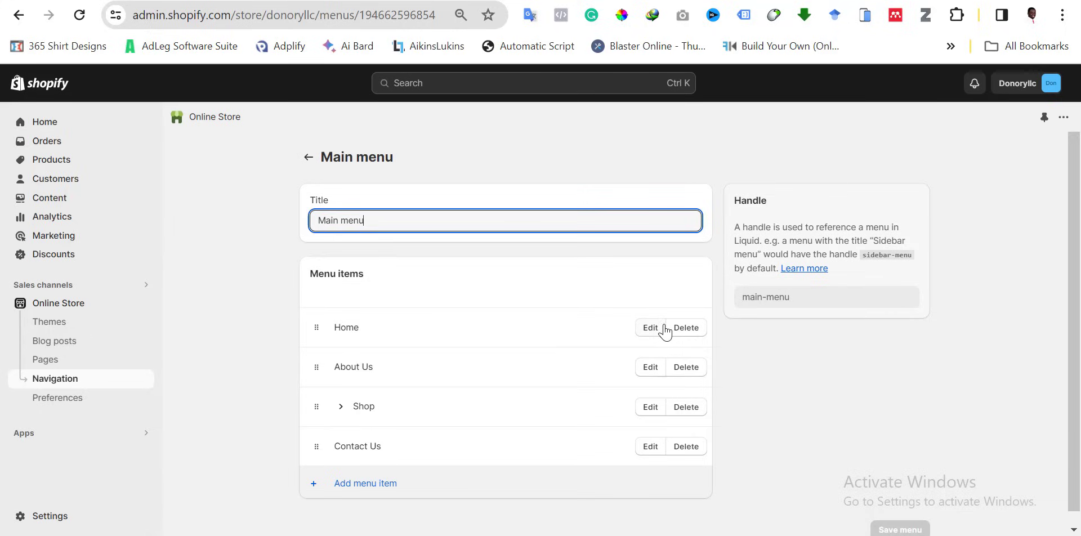
{"action": "left_click", "coordinate": [308, 157]}
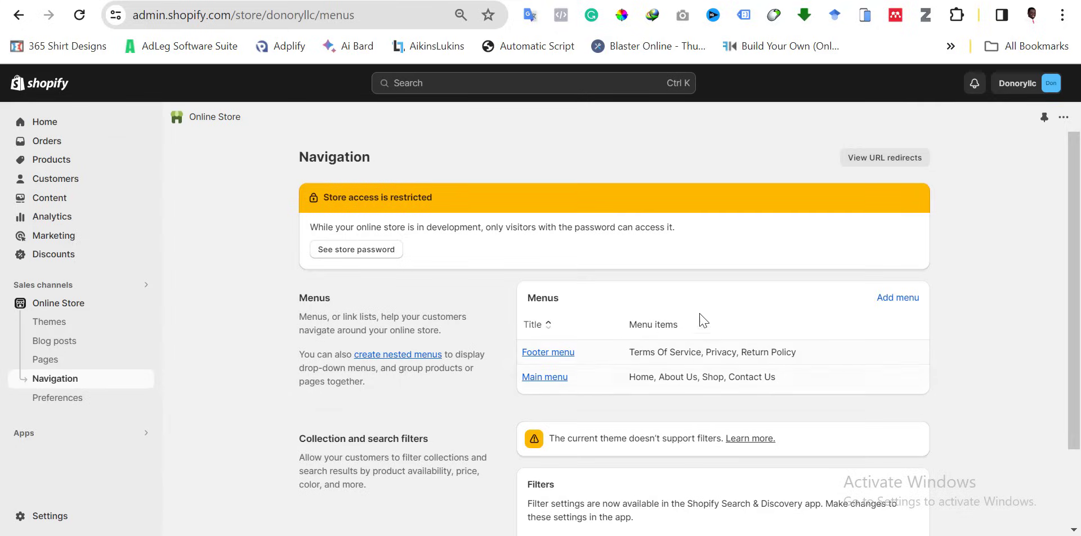
Start a new navigation menu titled "menu 1" and check its handle
{"action": "left_click", "coordinate": [883, 300]}
{"action": "left_click", "coordinate": [479, 218]}
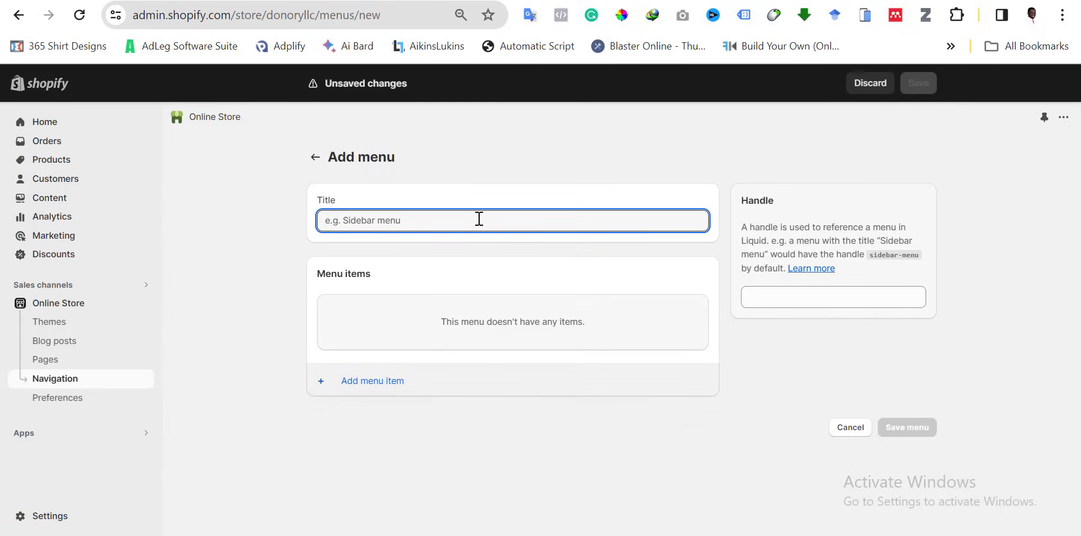
{"action": "type", "text": "menu 1"}
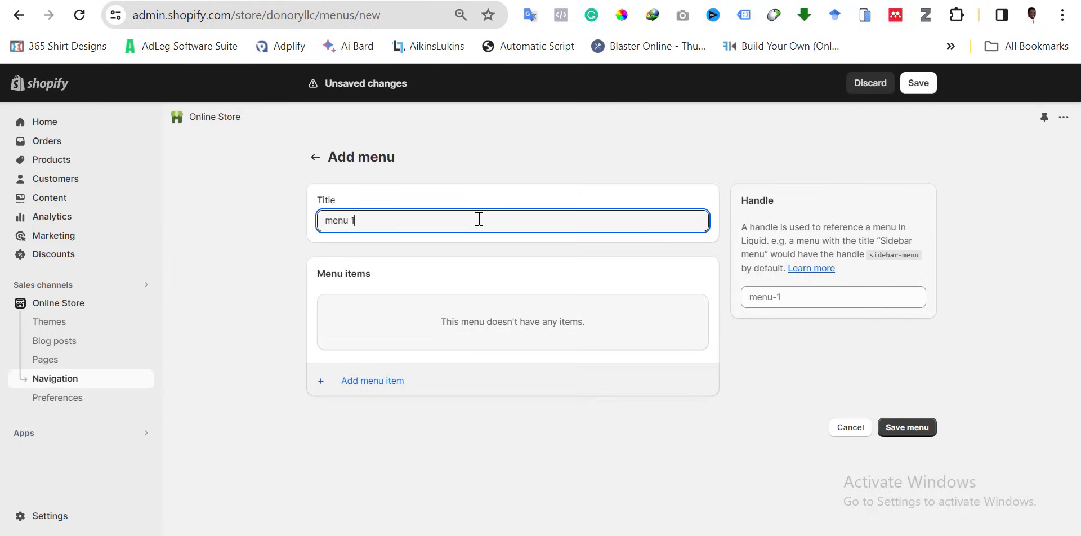
{"action": "left_click", "coordinate": [790, 303]}
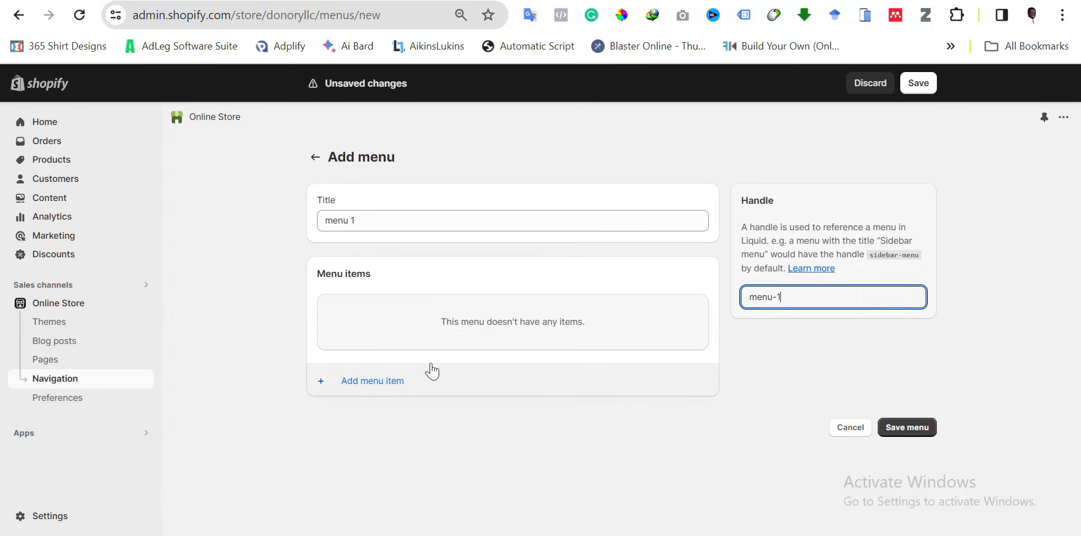
Add a menu item named "Home" that links to the Home page
{"action": "left_click", "coordinate": [386, 389]}
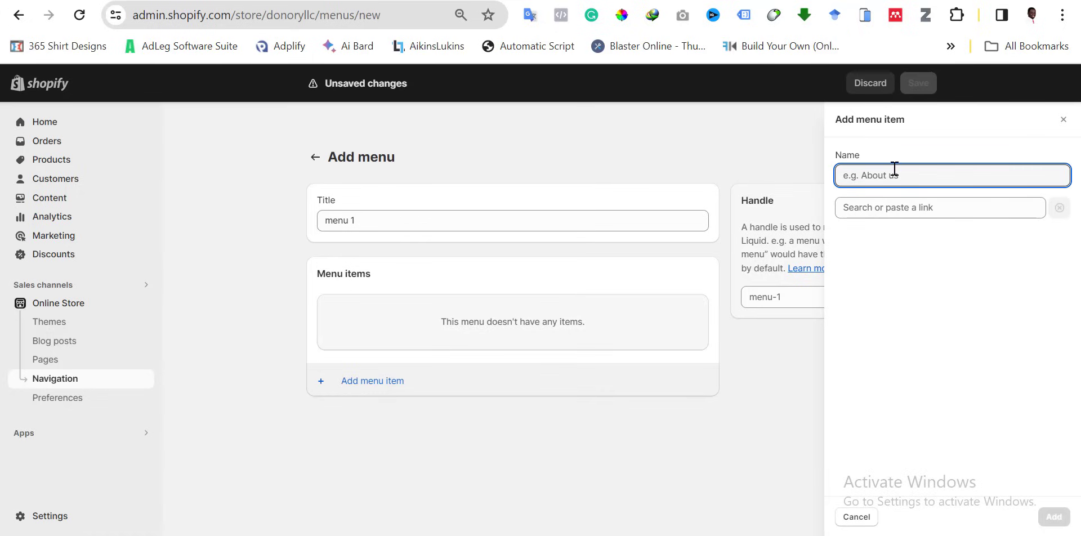
{"action": "type", "text": "Home"}
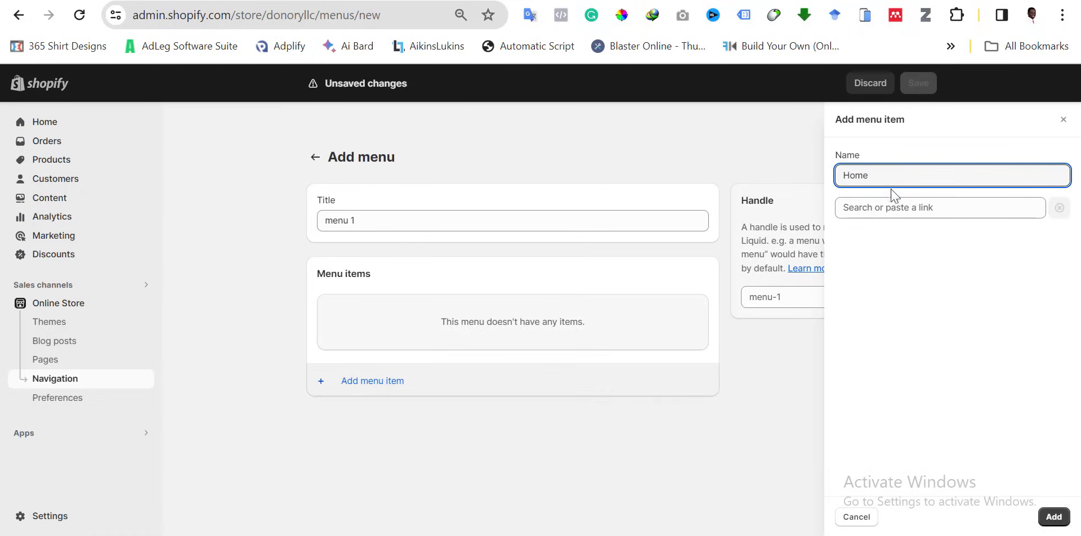
{"action": "left_click", "coordinate": [891, 208]}
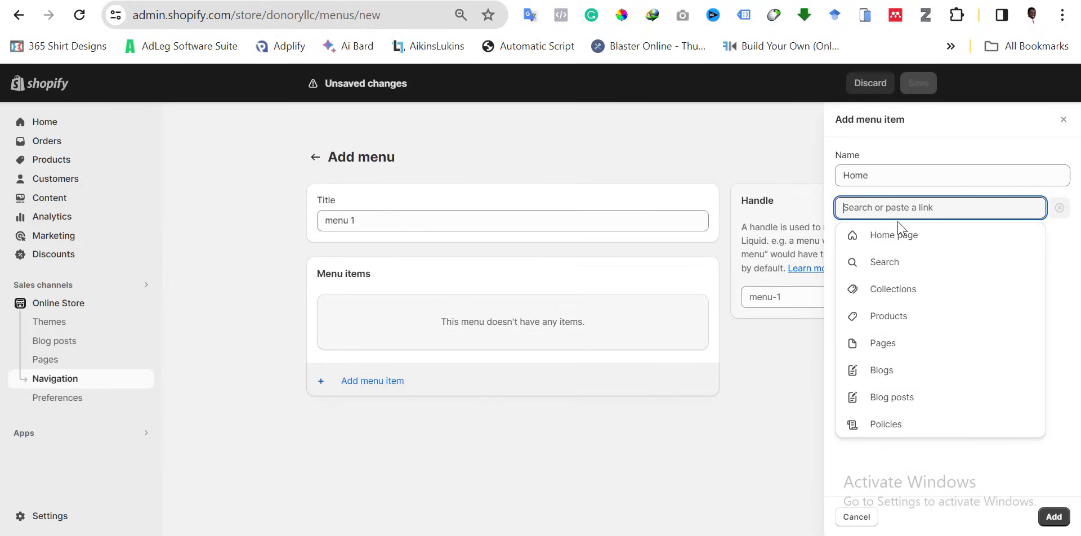
{"action": "left_click", "coordinate": [894, 235]}
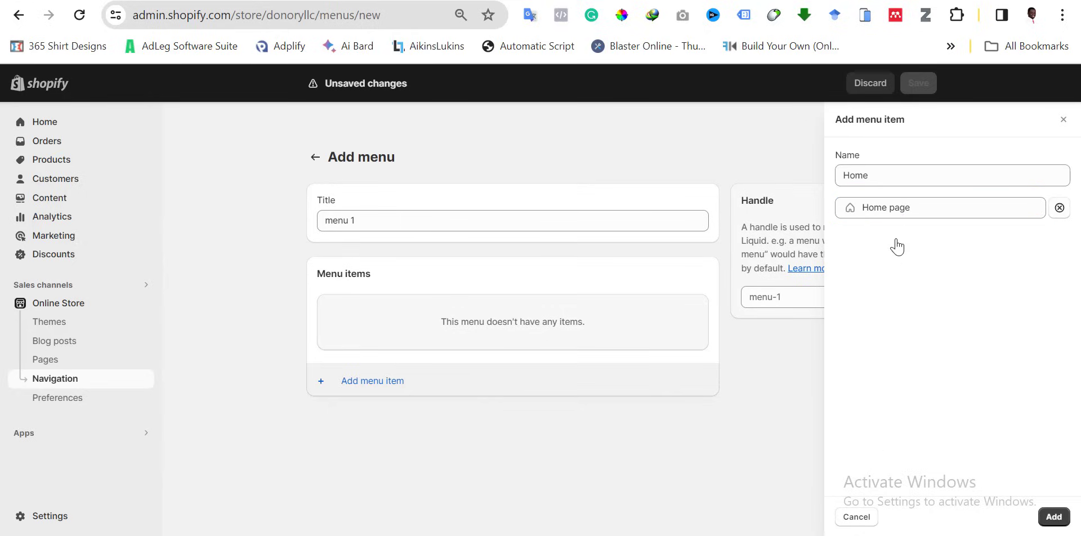
{"action": "left_click", "coordinate": [1054, 517]}
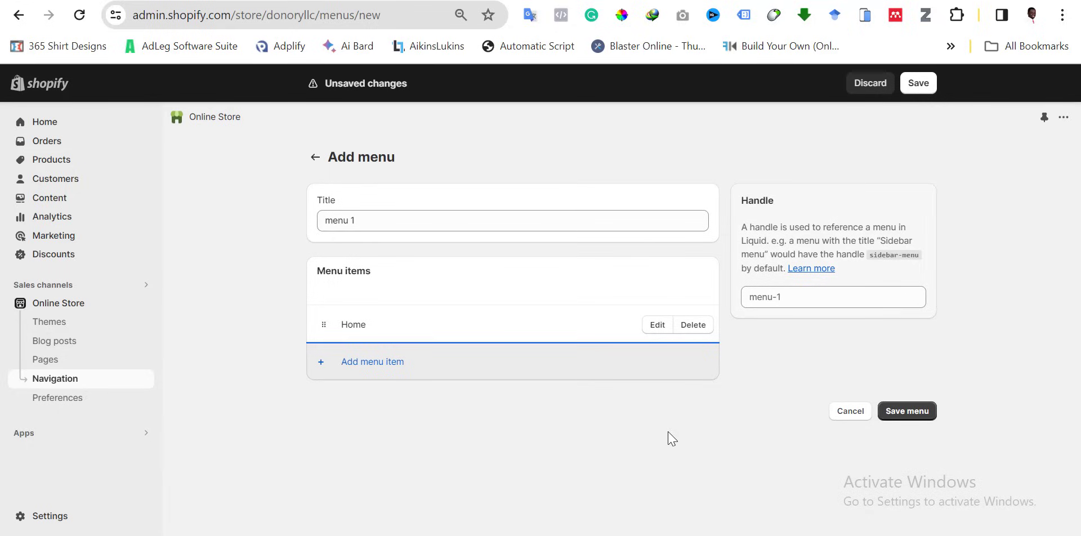
Add a menu item named "About us" linked to the About Us page, consulting the storefront's menu for reference
{"action": "left_click", "coordinate": [363, 363]}
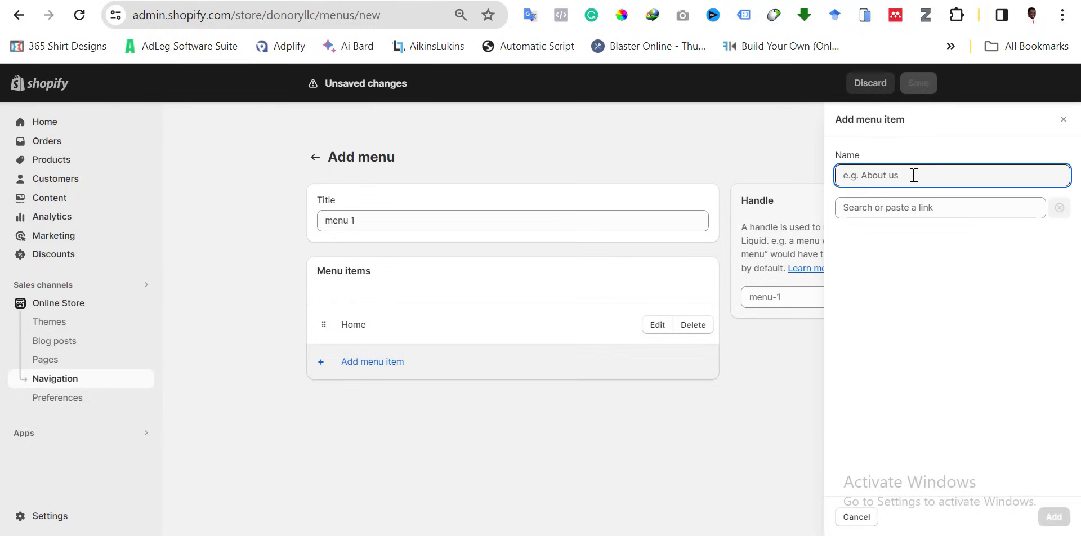
{"action": "left_click", "coordinate": [247, 1]}
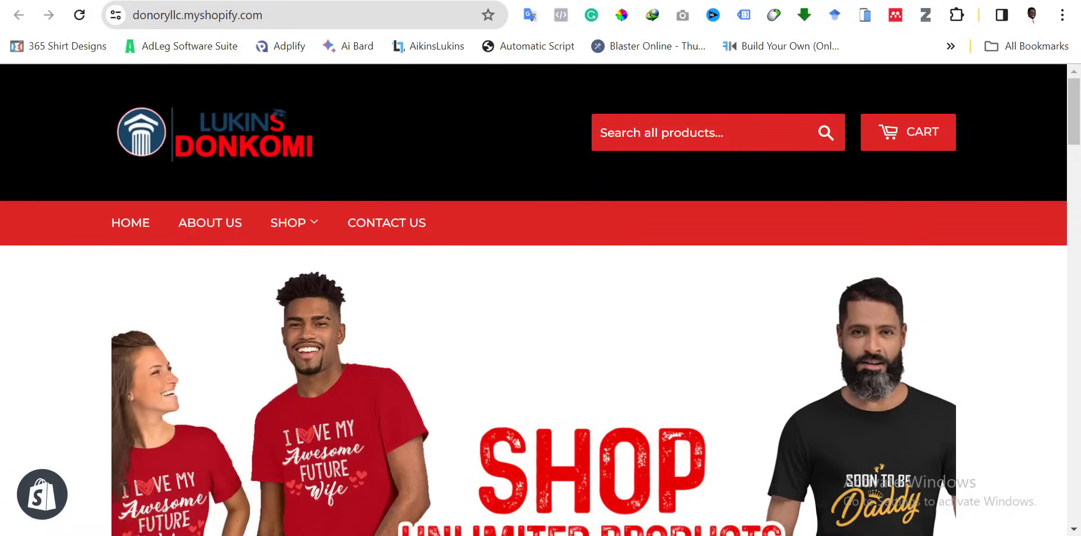
{"action": "left_click", "coordinate": [146, 1]}
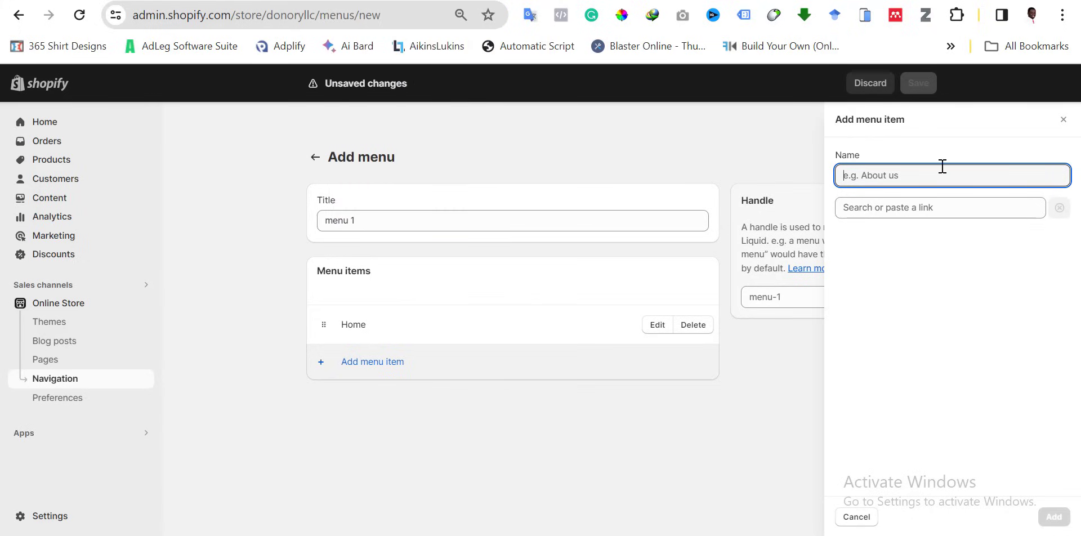
{"action": "type", "text": "About us"}
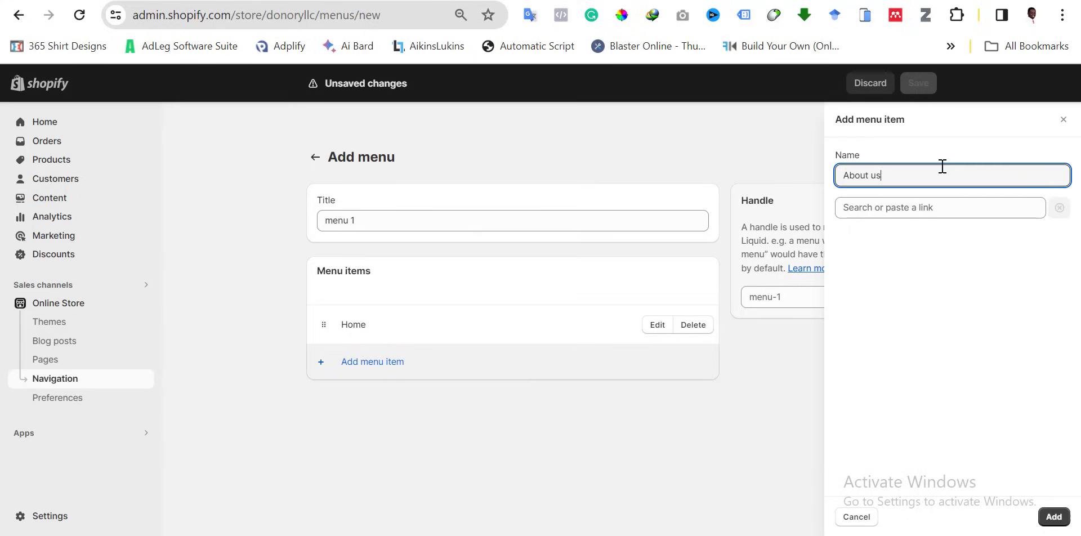
{"action": "left_click", "coordinate": [922, 207]}
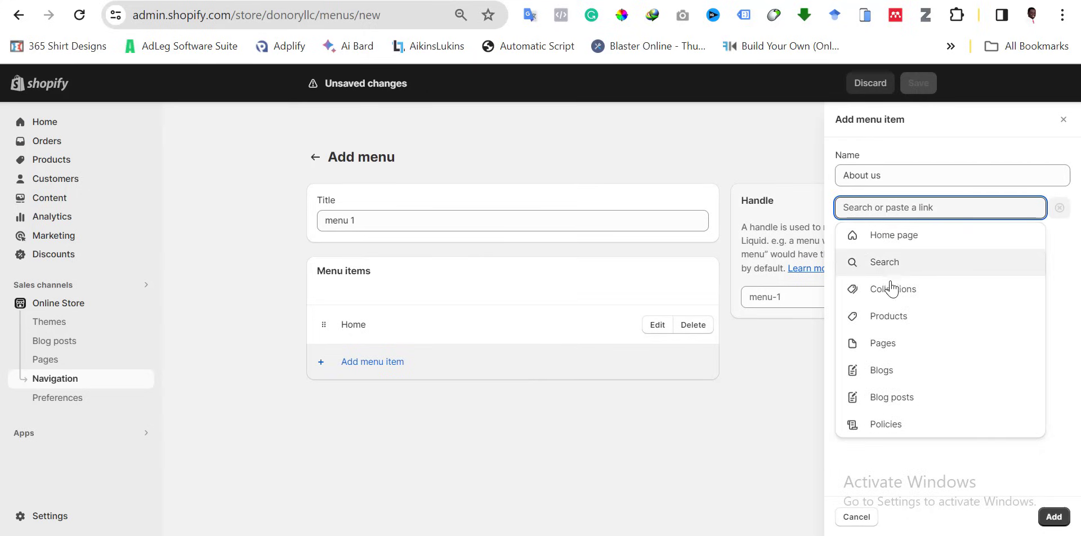
{"action": "left_click", "coordinate": [882, 342]}
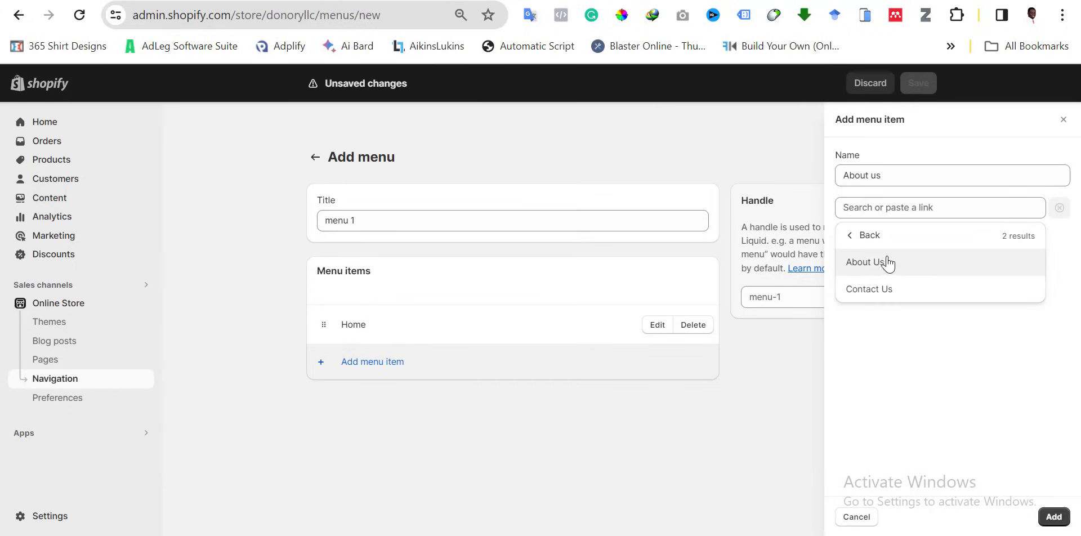
{"action": "left_click", "coordinate": [883, 261]}
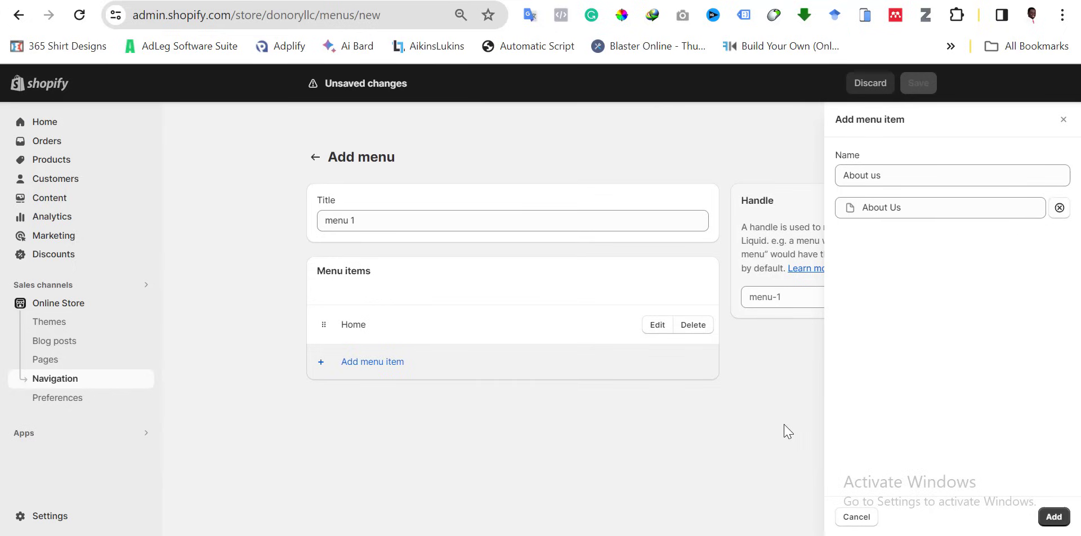
{"action": "left_click", "coordinate": [1053, 516]}
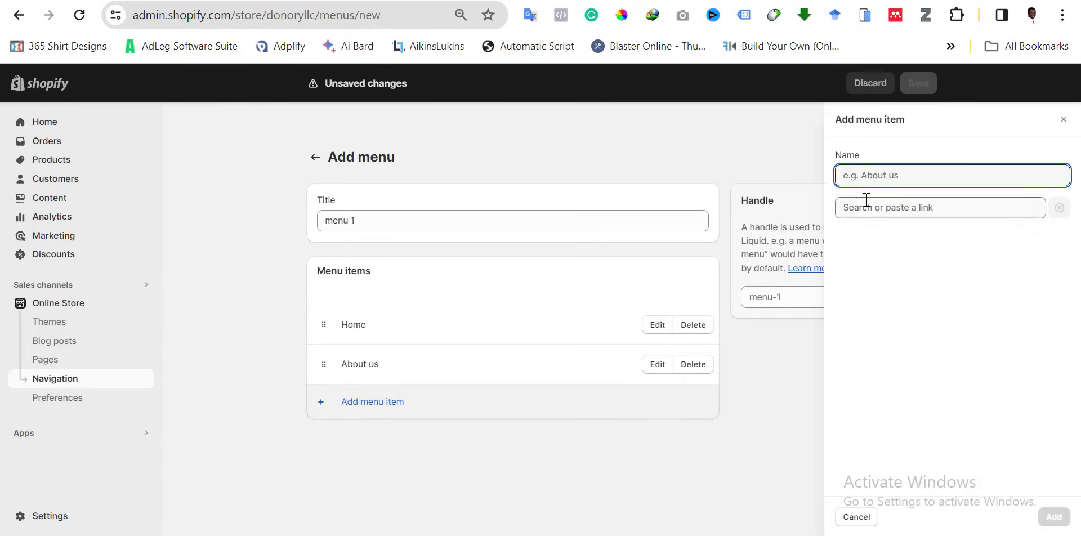
Add a menu item named "contact us" that links to the Contact Us page
{"action": "type", "text": "contact us"}
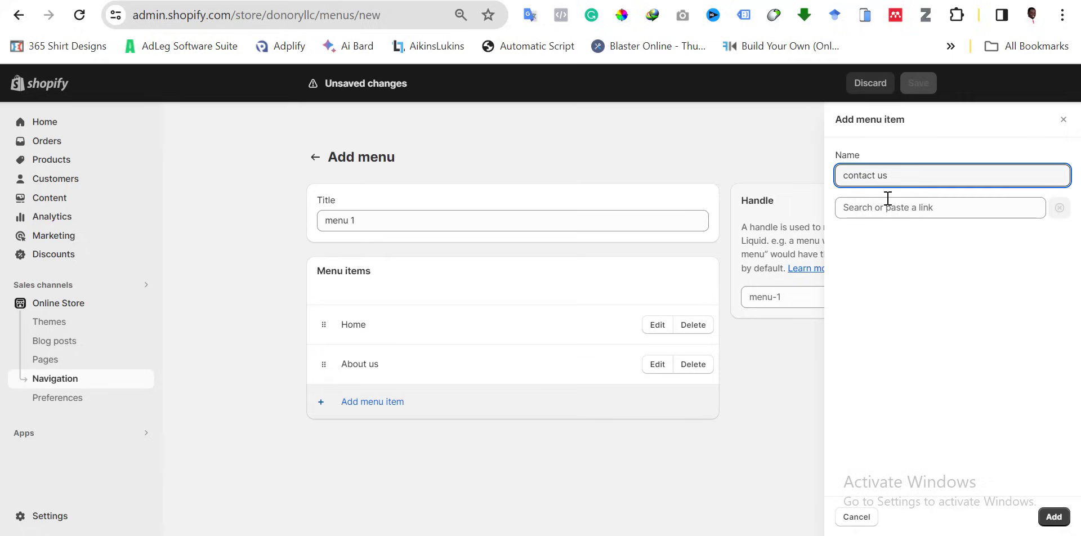
{"action": "left_click", "coordinate": [888, 201]}
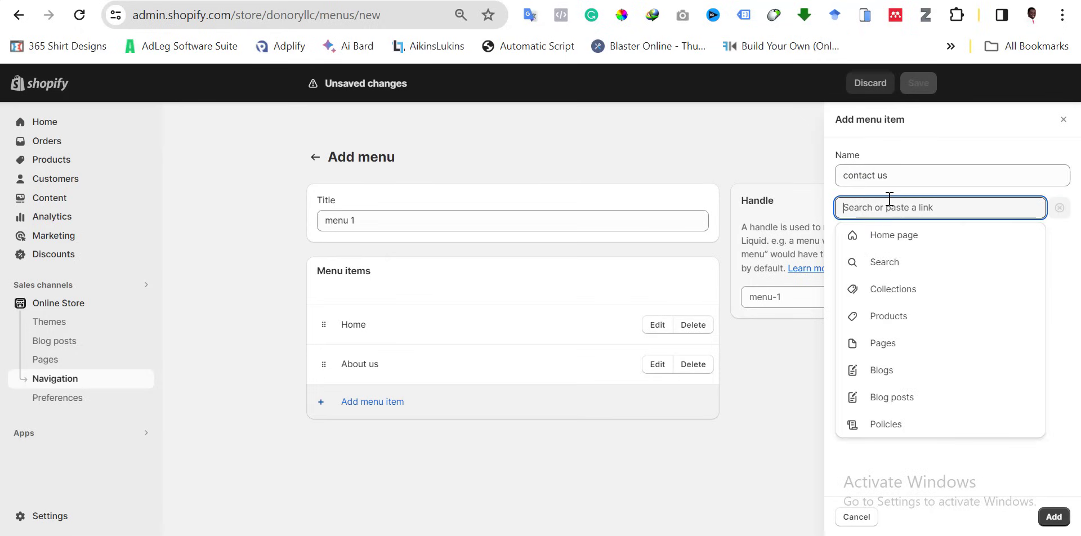
{"action": "left_click", "coordinate": [891, 342]}
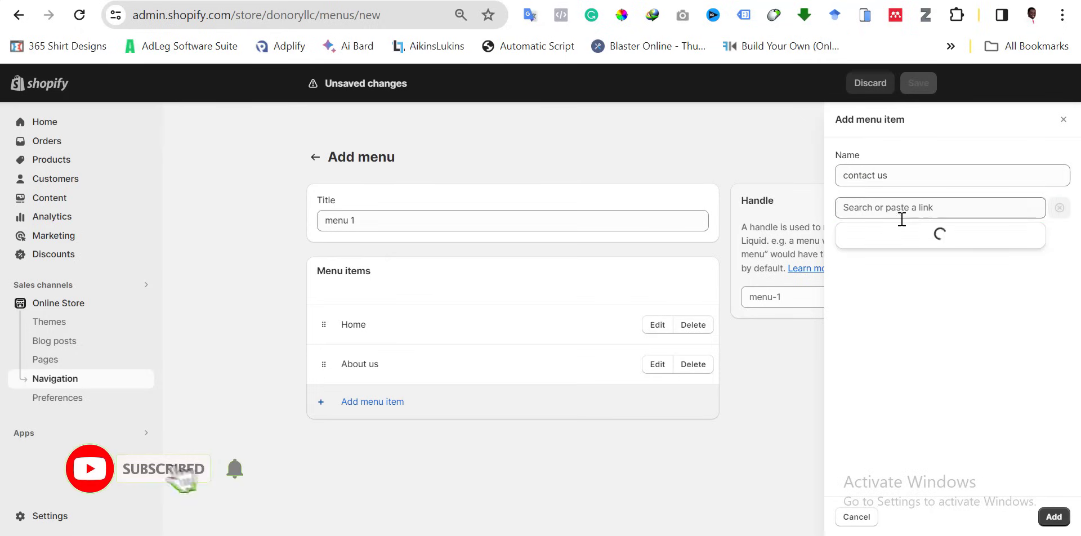
{"action": "left_click", "coordinate": [885, 290]}
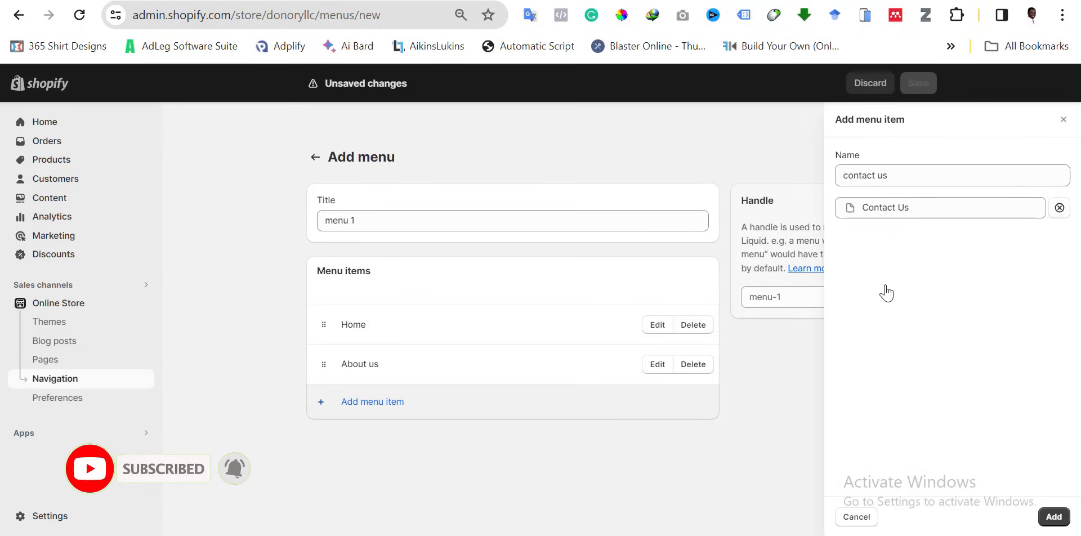
{"action": "left_click", "coordinate": [1053, 516]}
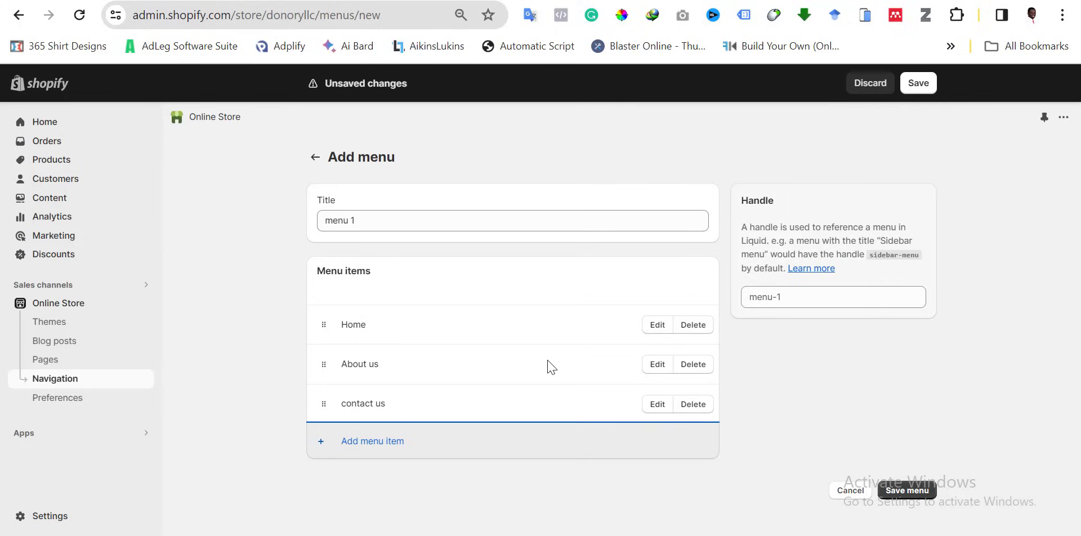
Add a menu item linked to the Beanie collection, keeping the collection's name as its label
{"action": "left_click", "coordinate": [408, 444]}
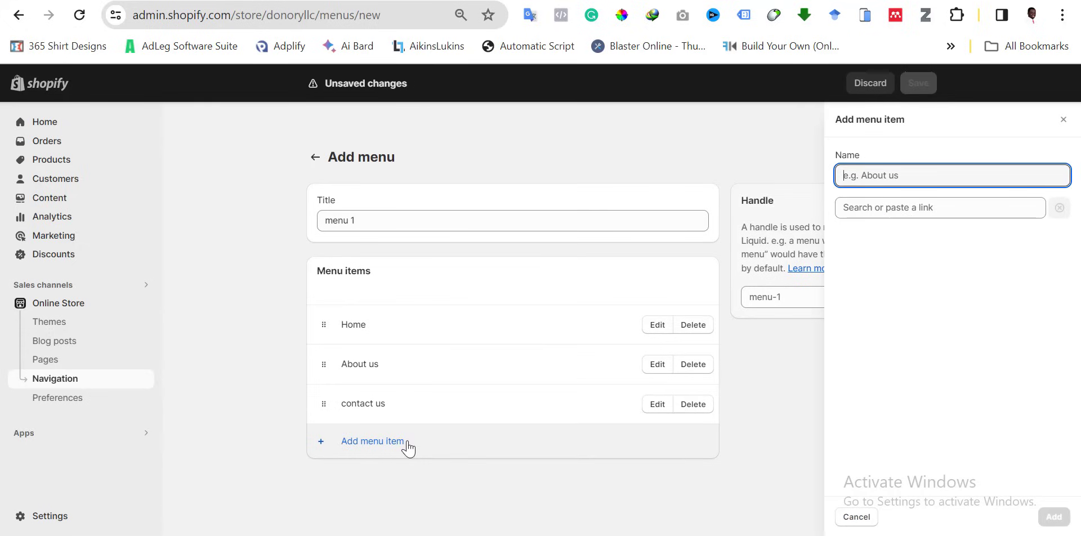
{"action": "left_click", "coordinate": [887, 208]}
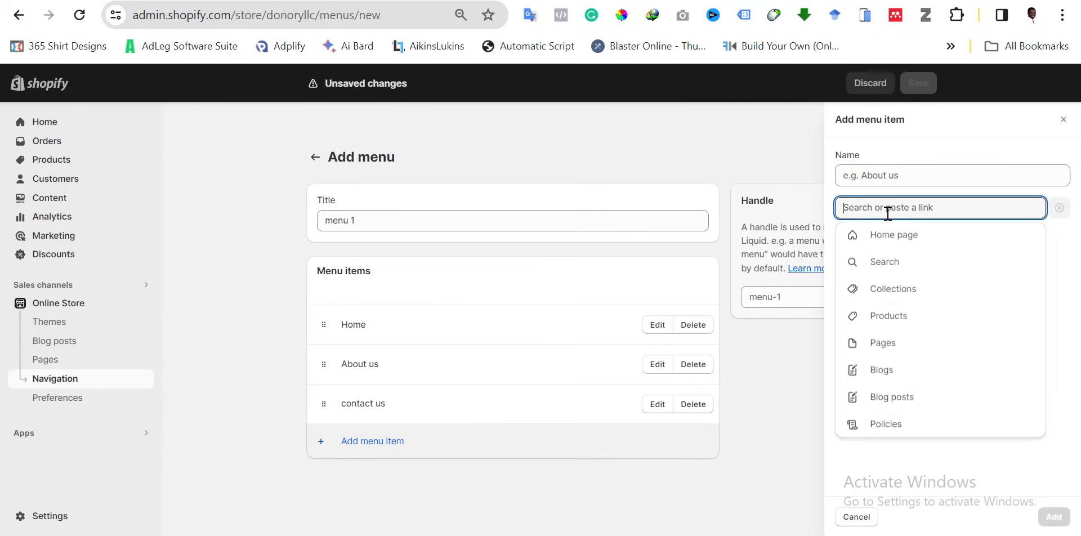
{"action": "left_click", "coordinate": [893, 304]}
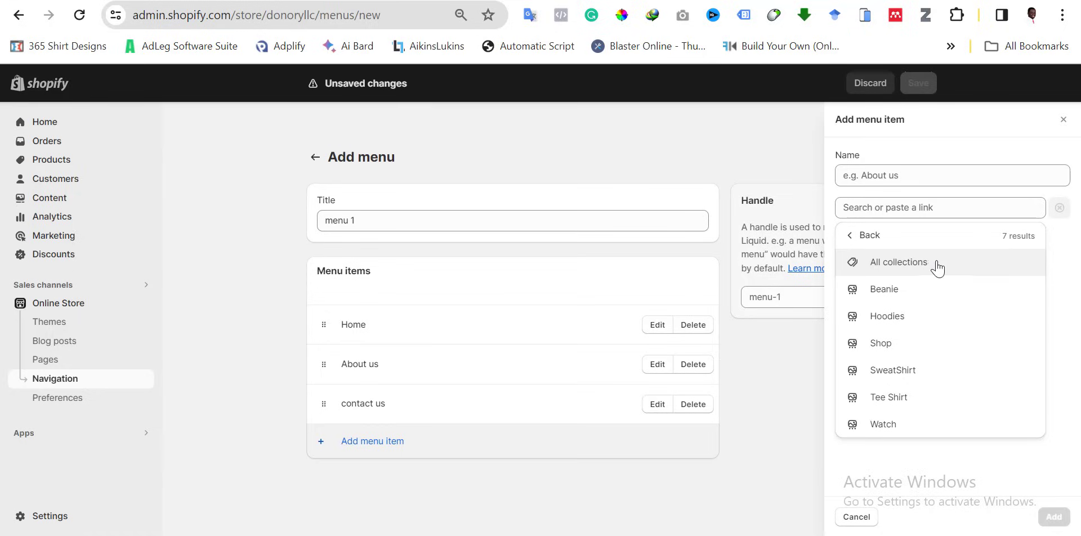
{"action": "left_click", "coordinate": [883, 289]}
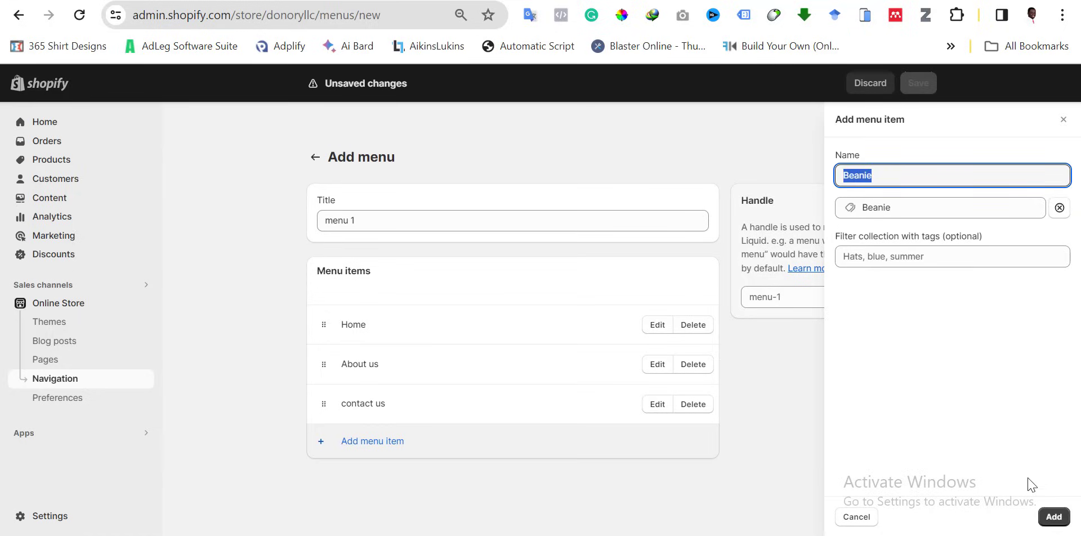
{"action": "left_click", "coordinate": [1053, 516]}
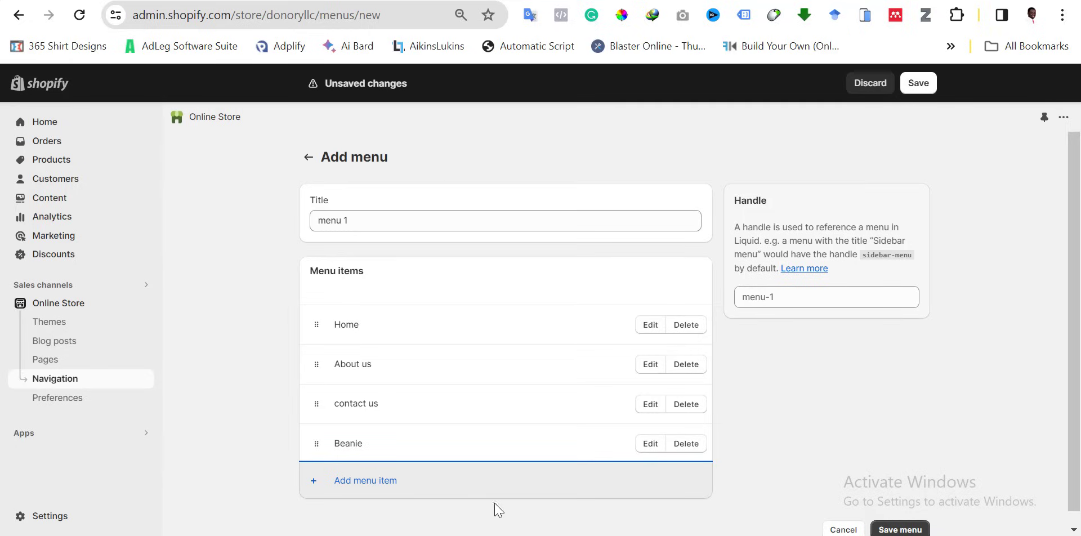
Add a menu item linked to the Hoodies collection and save the new menu
{"action": "left_click", "coordinate": [366, 482]}
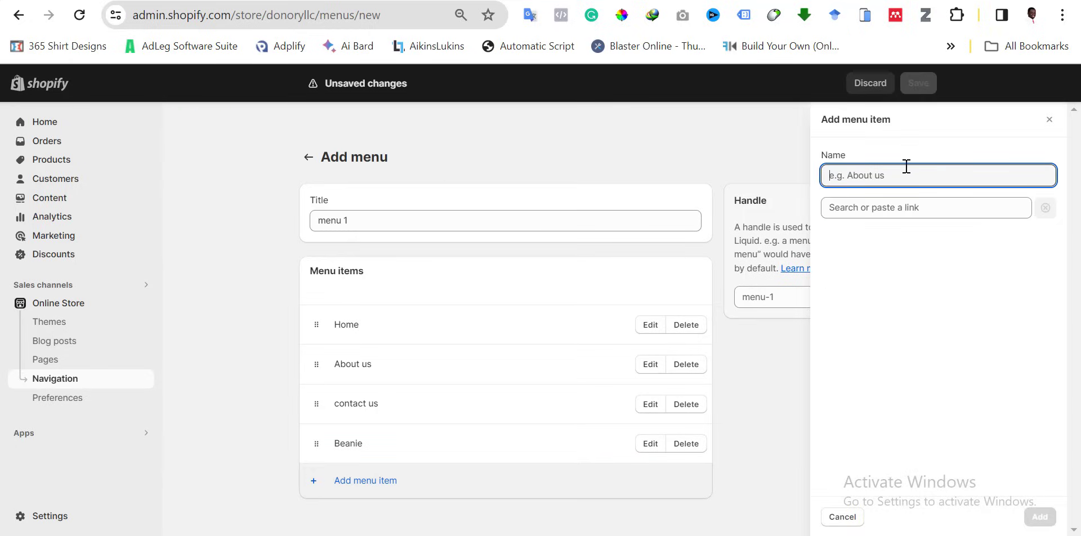
{"action": "left_click", "coordinate": [919, 207]}
{"action": "left_click", "coordinate": [889, 287]}
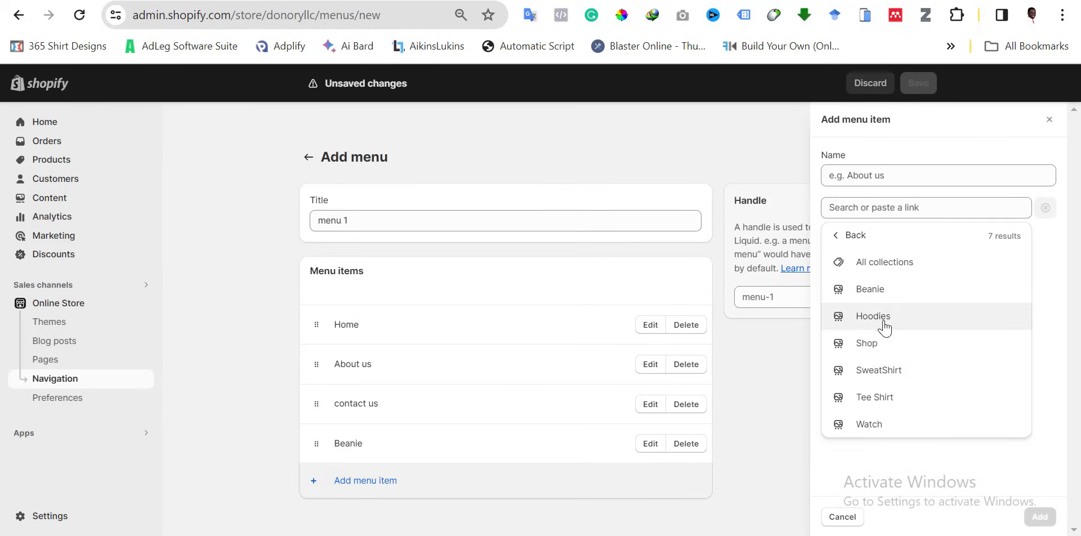
{"action": "left_click", "coordinate": [881, 322]}
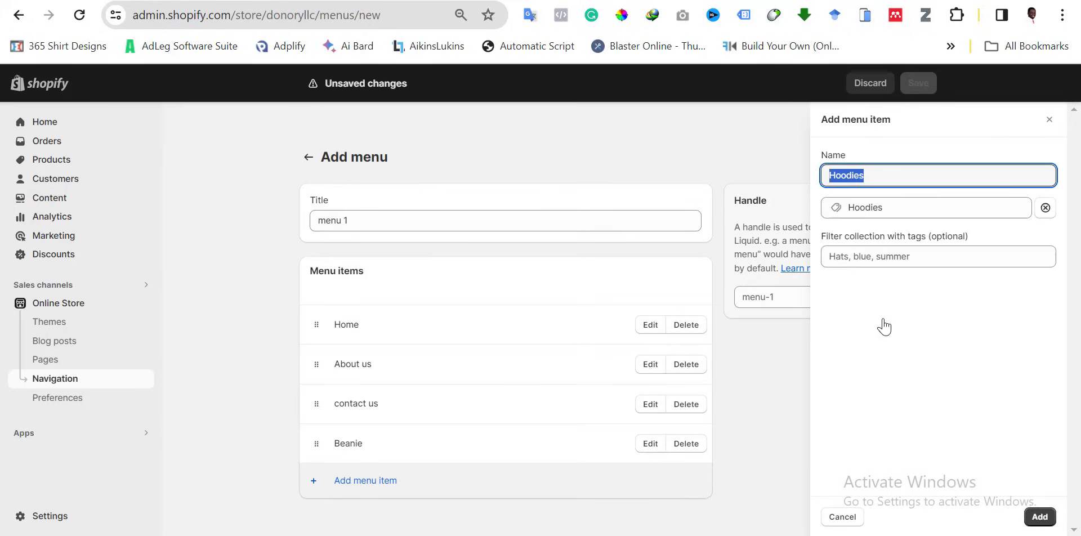
{"action": "left_click", "coordinate": [1034, 517]}
{"action": "scroll", "coordinate": [777, 468], "scroll_direction": "down", "scroll_amount": 1}
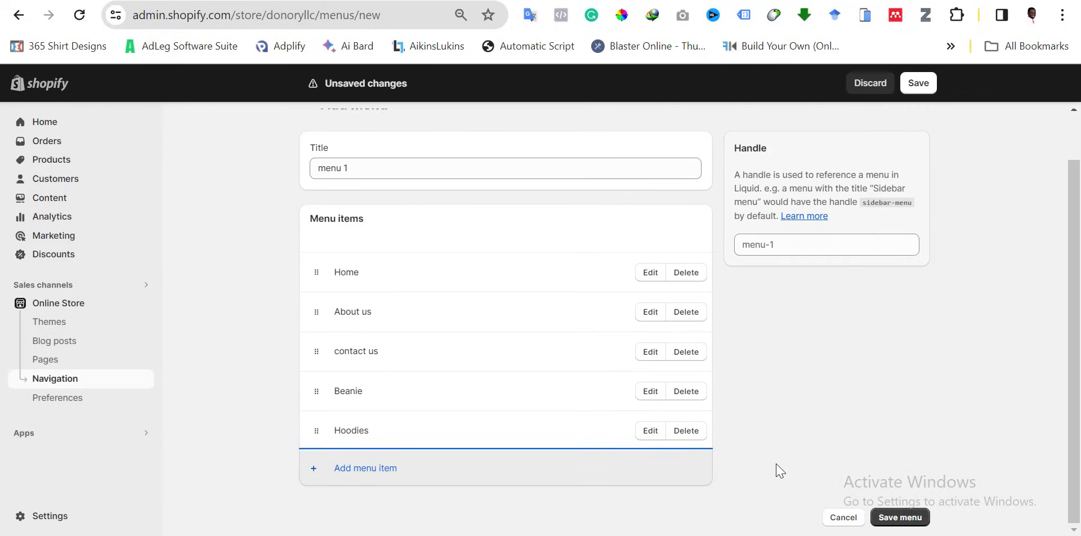
{"action": "left_click", "coordinate": [897, 517]}
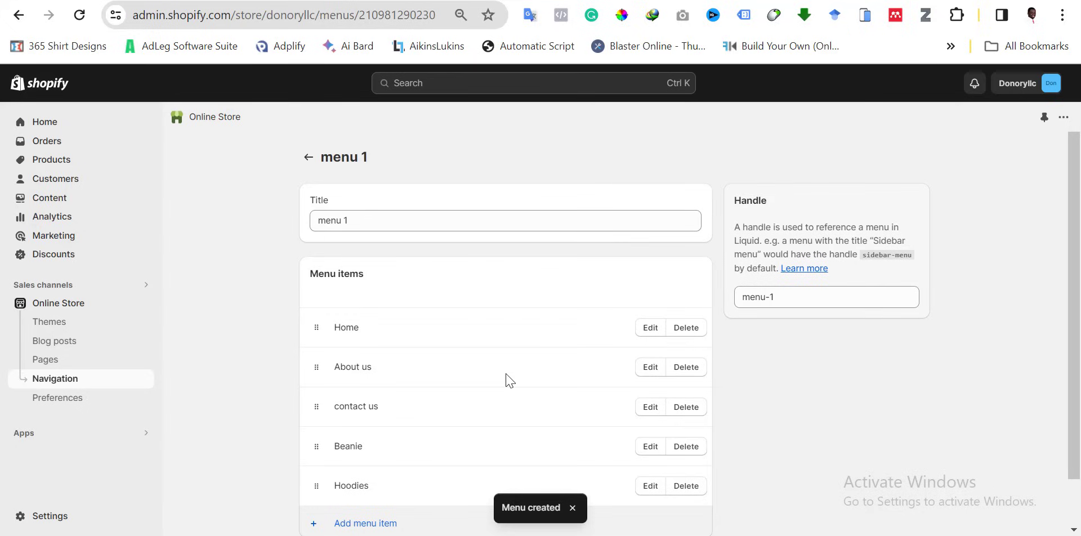
Add a menu item linked to the SweatShirt collection to menu 1 and save the menu
{"action": "scroll", "coordinate": [510, 380], "scroll_direction": "down", "scroll_amount": 1}
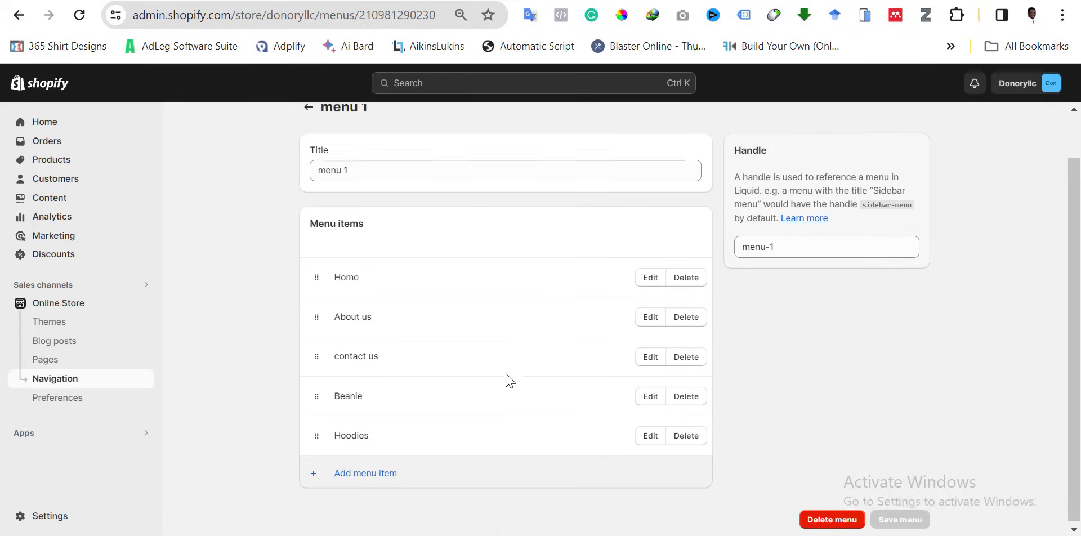
{"action": "left_click", "coordinate": [366, 471]}
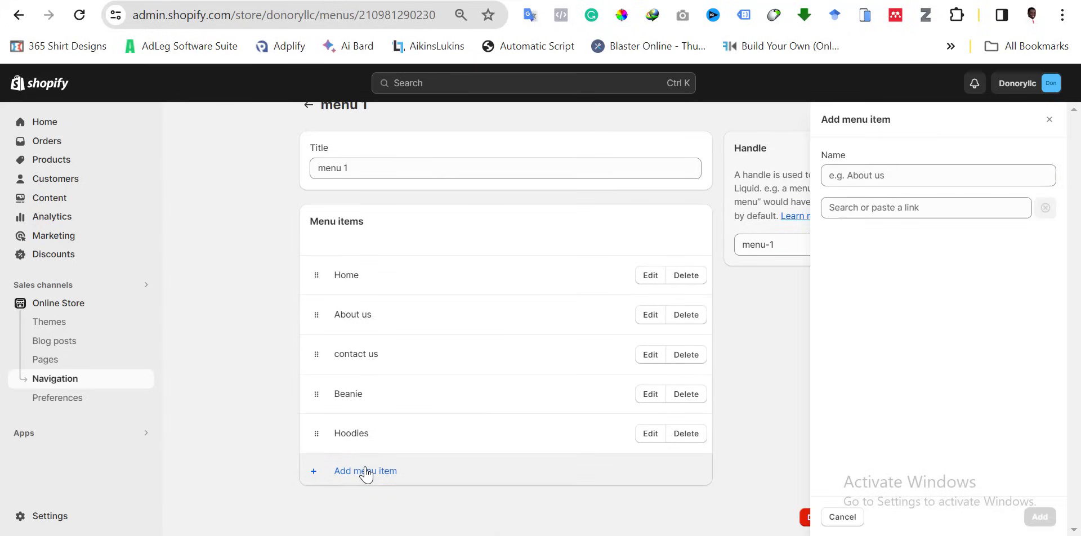
{"action": "left_click", "coordinate": [890, 206]}
{"action": "left_click", "coordinate": [883, 291]}
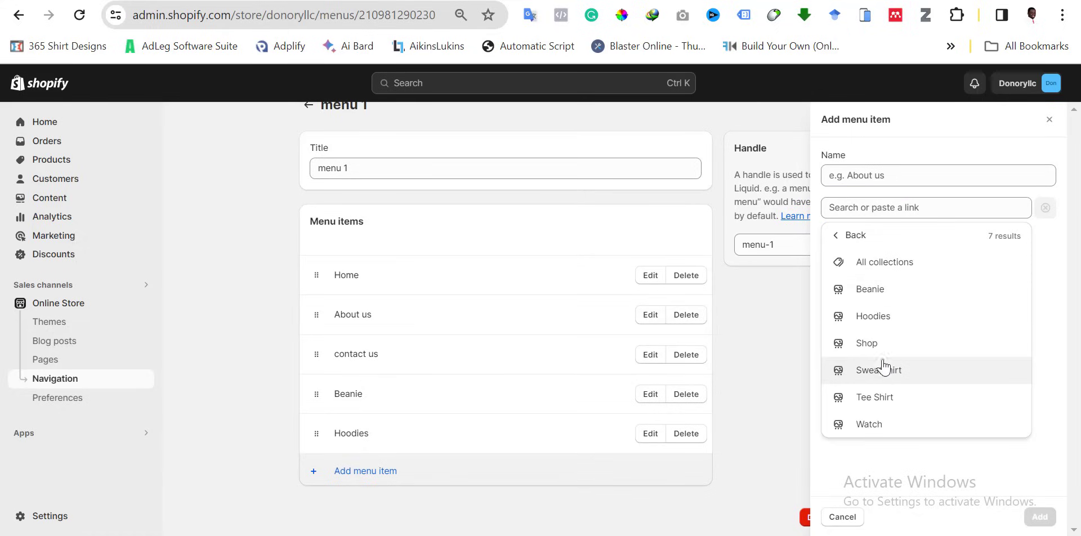
{"action": "left_click", "coordinate": [883, 371]}
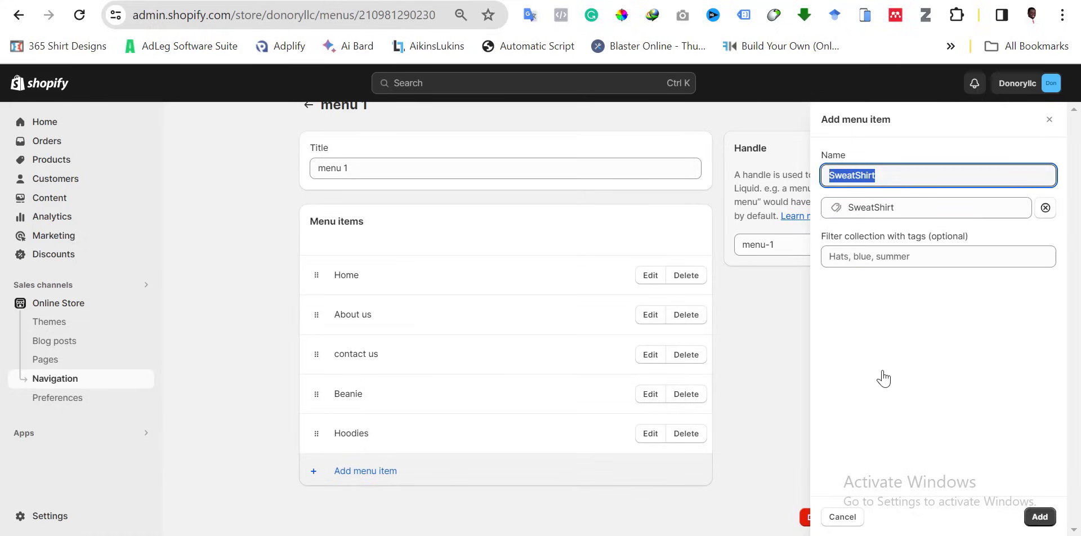
{"action": "left_click", "coordinate": [1038, 515]}
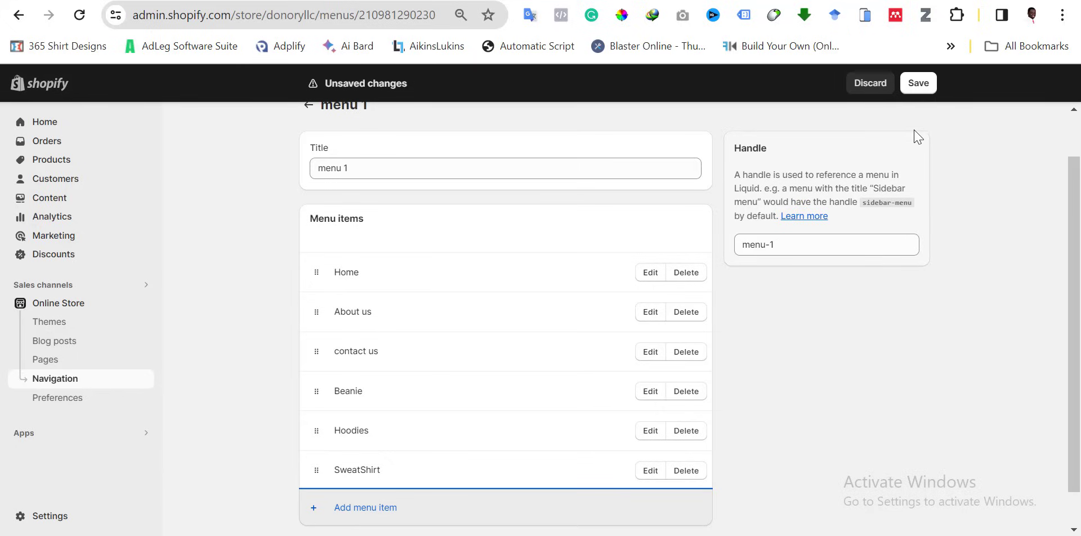
{"action": "left_click", "coordinate": [917, 92]}
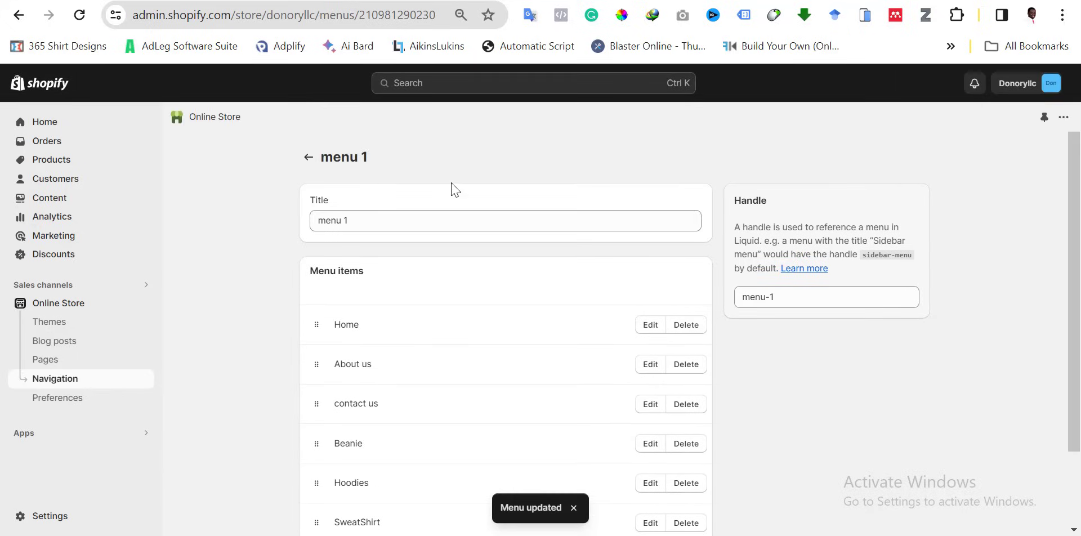
{"action": "left_click", "coordinate": [308, 157]}
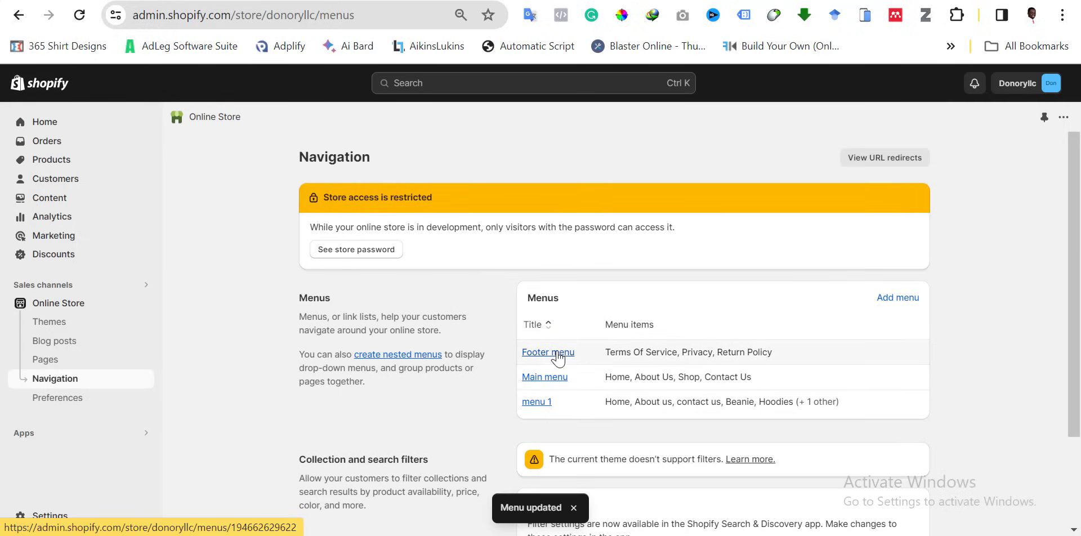
Open the current Supply theme in the online store's theme customizer
{"action": "left_click", "coordinate": [55, 326]}
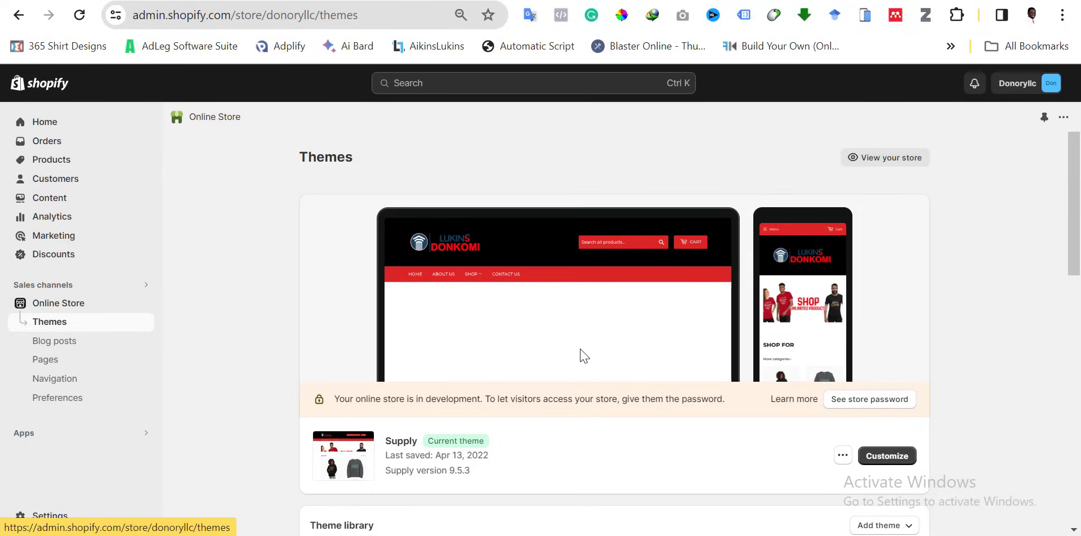
{"action": "scroll", "coordinate": [710, 471], "scroll_direction": "down", "scroll_amount": 2}
{"action": "scroll", "coordinate": [711, 471], "scroll_direction": "up", "scroll_amount": 1}
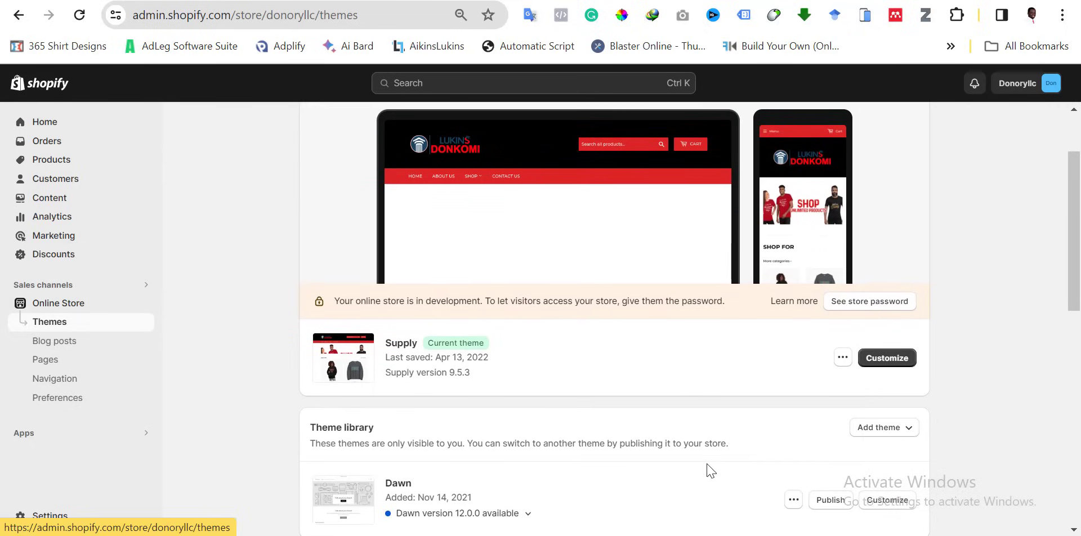
{"action": "left_click", "coordinate": [891, 360]}
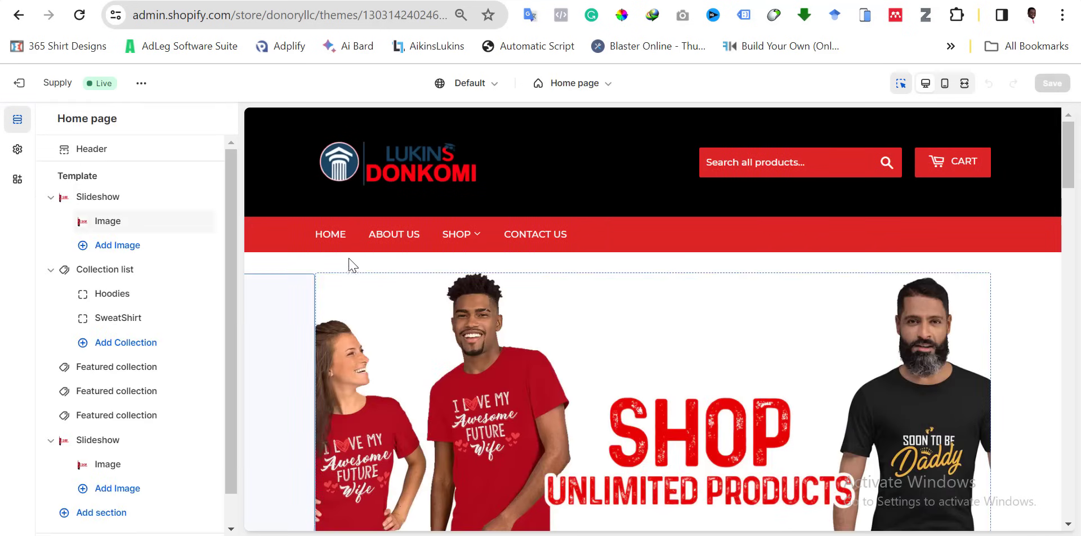
Preview menu 1 as the header's menu, and leave the theme customizer without saving the change
{"action": "left_click", "coordinate": [92, 152]}
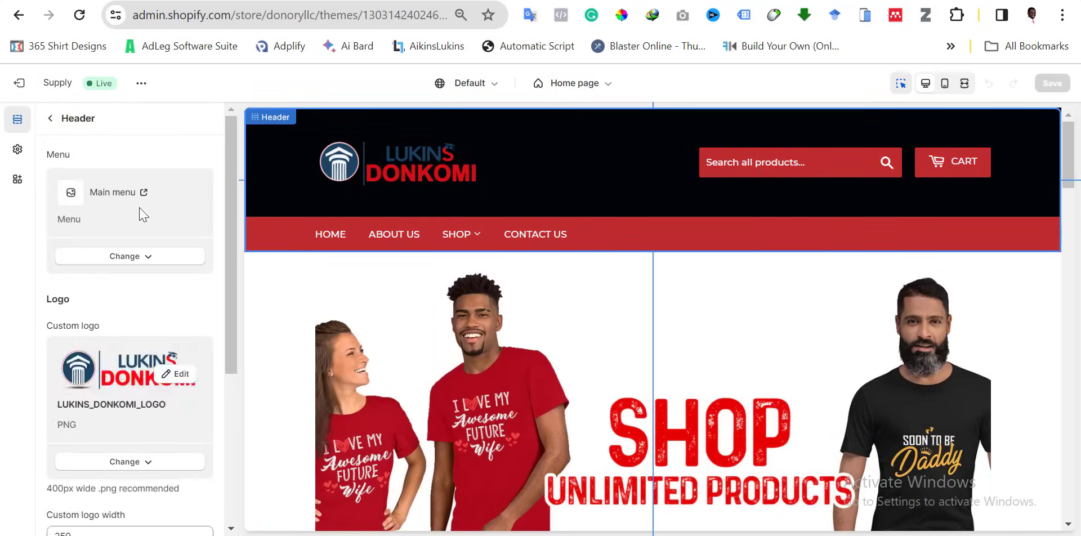
{"action": "left_click", "coordinate": [133, 260]}
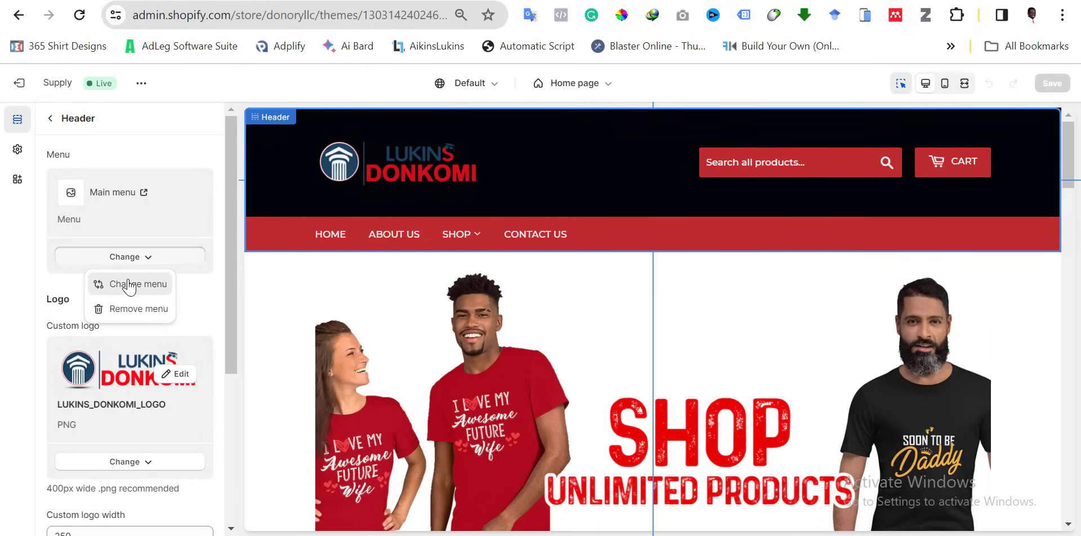
{"action": "left_click", "coordinate": [130, 285]}
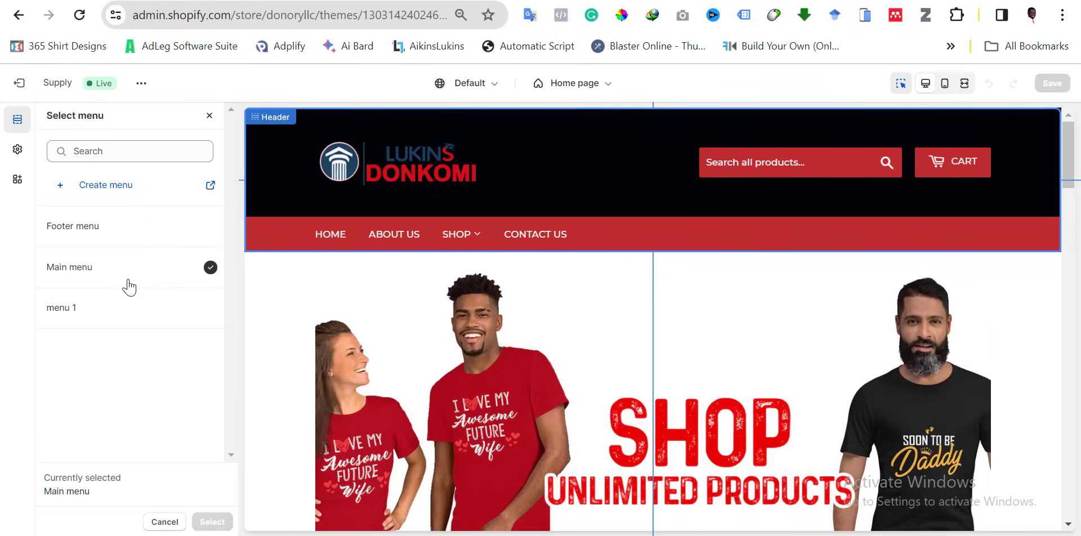
{"action": "left_click", "coordinate": [89, 312]}
{"action": "left_click", "coordinate": [212, 522]}
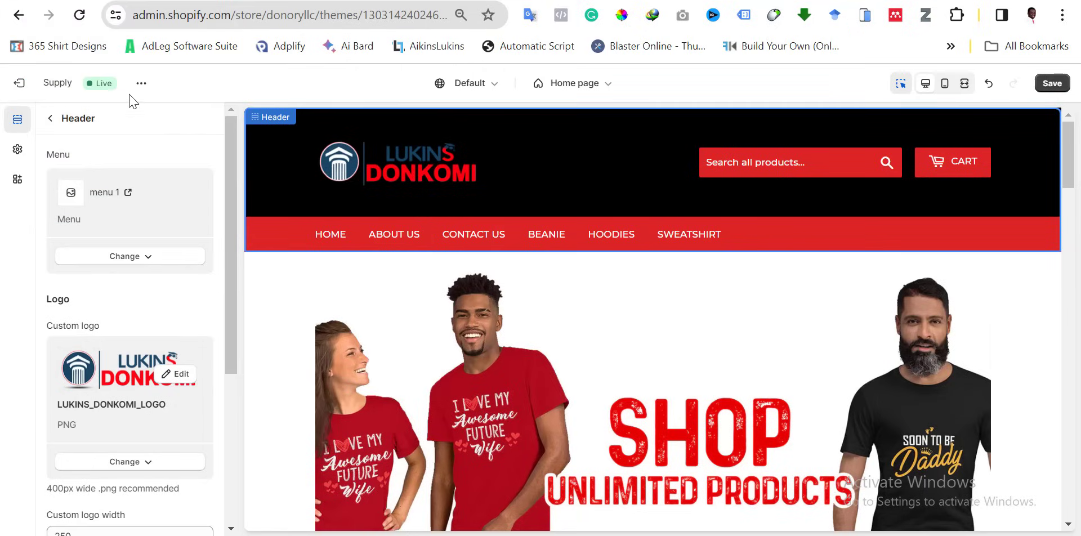
{"action": "left_click", "coordinate": [19, 83]}
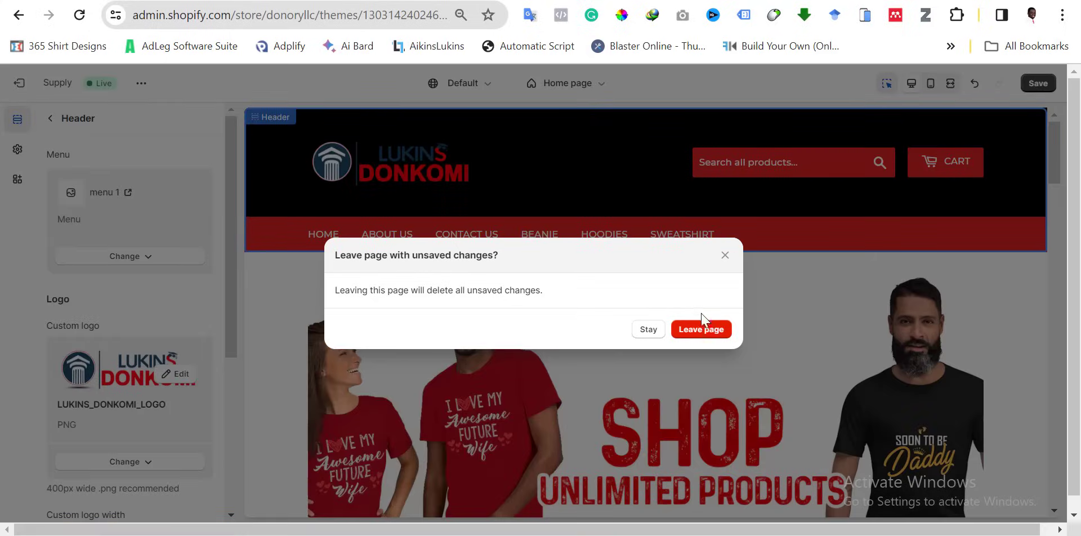
{"action": "left_click", "coordinate": [696, 335]}
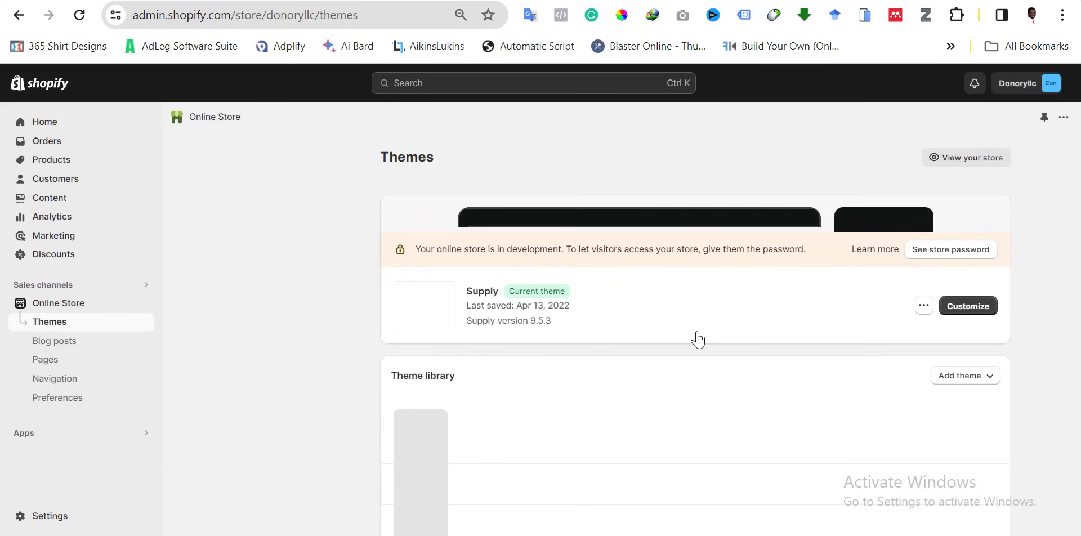
Look at the Shop submenu on the storefront, and reopen menu 1 from the store's navigation to review its items
{"action": "left_click", "coordinate": [66, 380]}
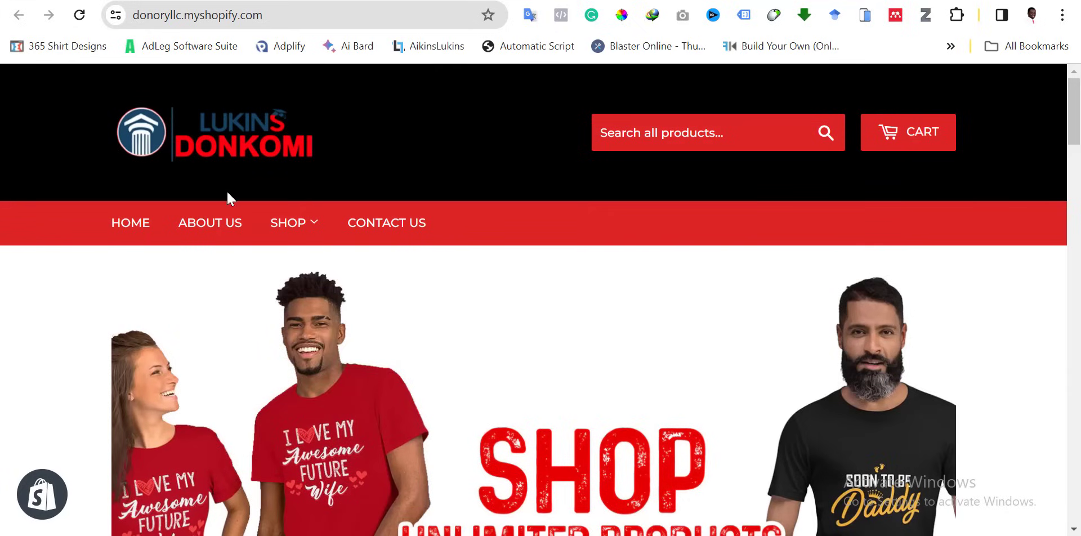
{"action": "mouse_move", "coordinate": [317, 224]}
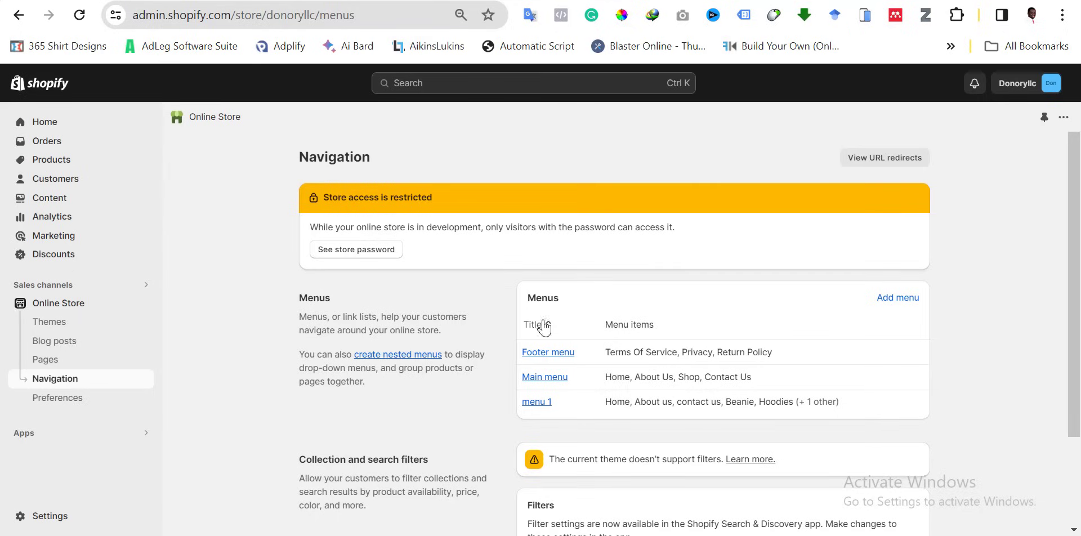
{"action": "left_click", "coordinate": [536, 402]}
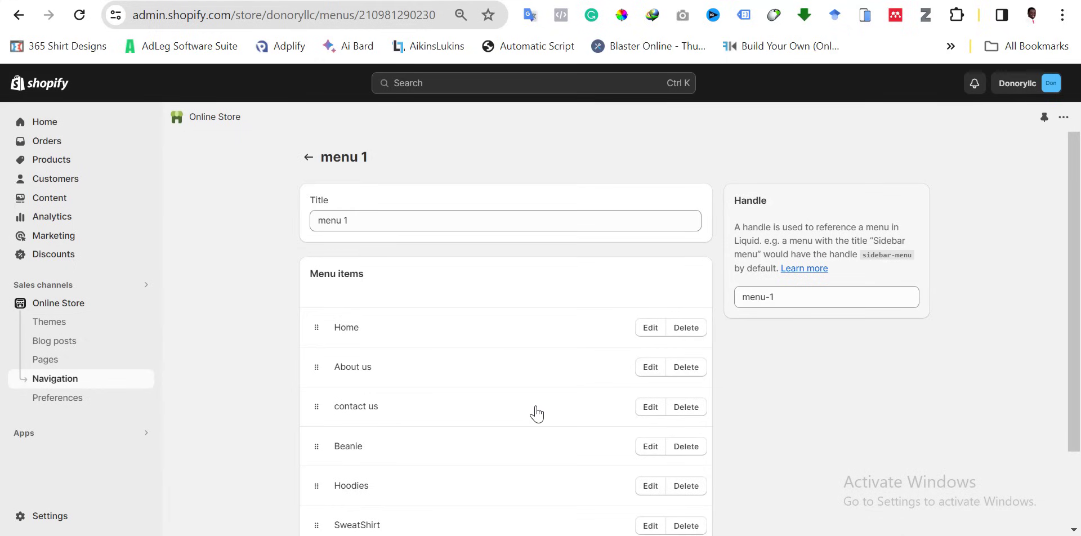
{"action": "scroll", "coordinate": [368, 405], "scroll_direction": "down", "scroll_amount": 2}
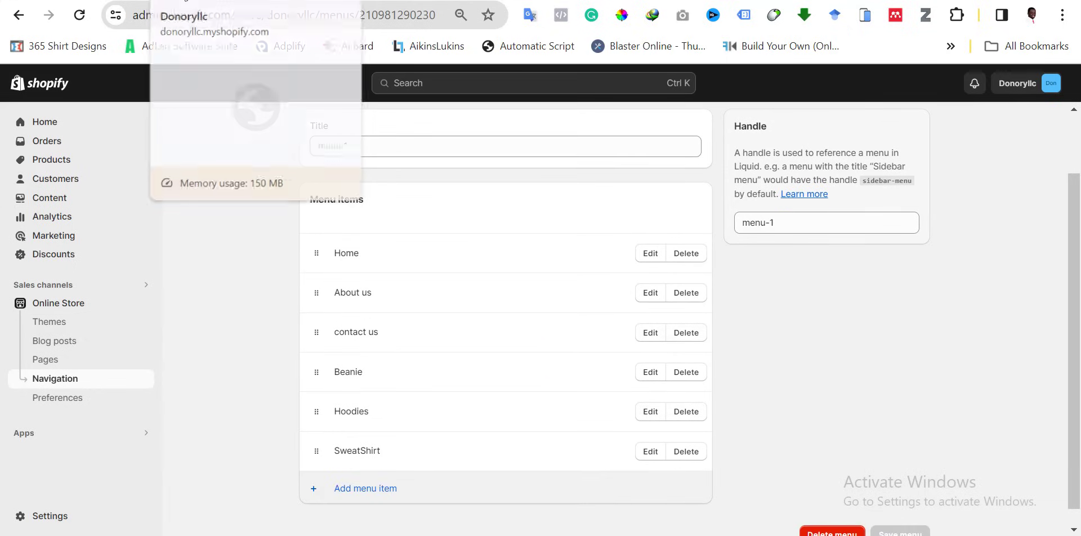
Look at the Shop submenu on the storefront, and browse the Shop collection page it links to
{"action": "left_click", "coordinate": [183, 0]}
{"action": "mouse_move", "coordinate": [318, 223]}
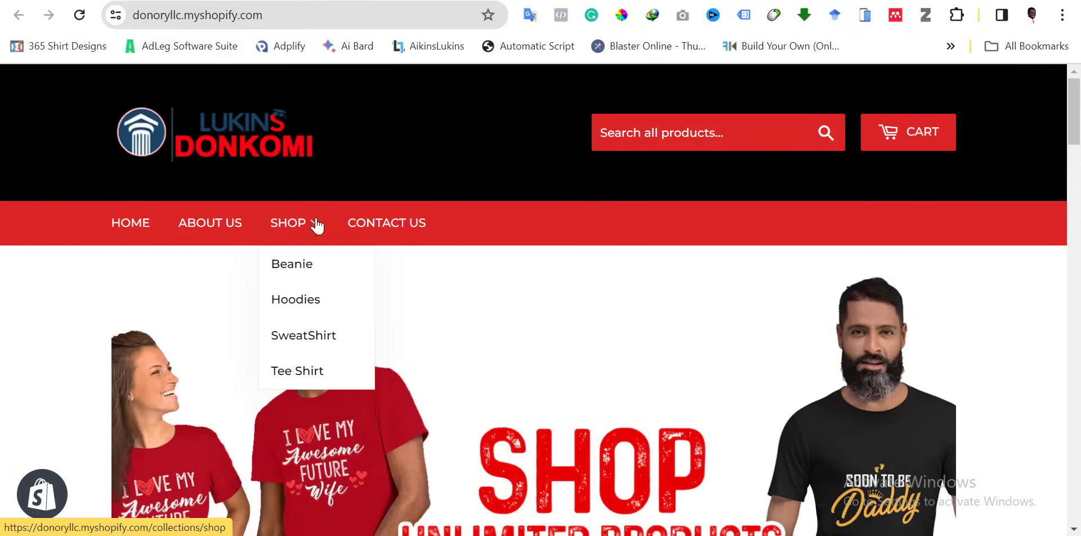
{"action": "left_click", "coordinate": [290, 225]}
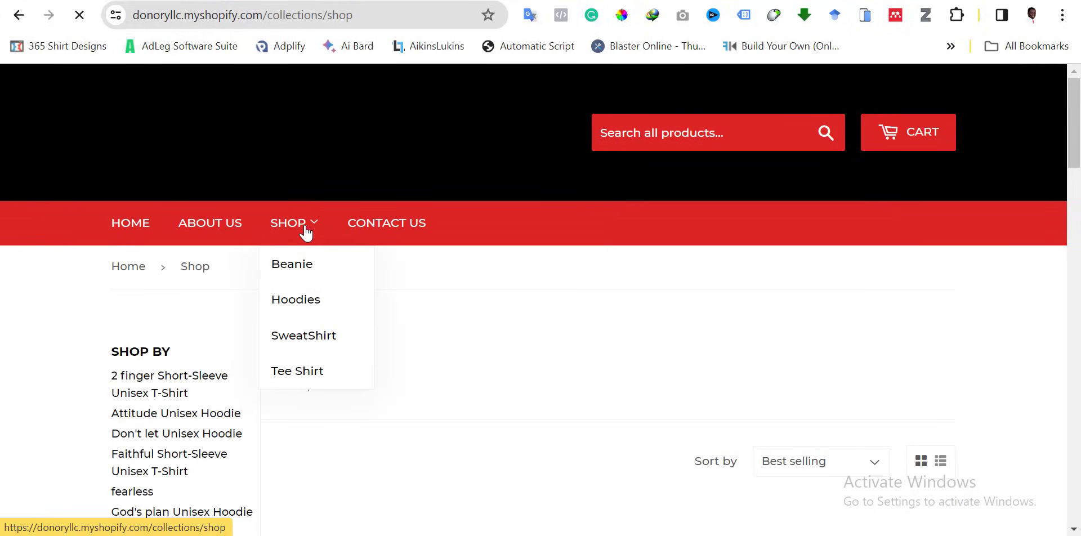
{"action": "scroll", "coordinate": [540, 383], "scroll_direction": "down", "scroll_amount": 8}
{"action": "scroll", "coordinate": [550, 386], "scroll_direction": "down", "scroll_amount": 15}
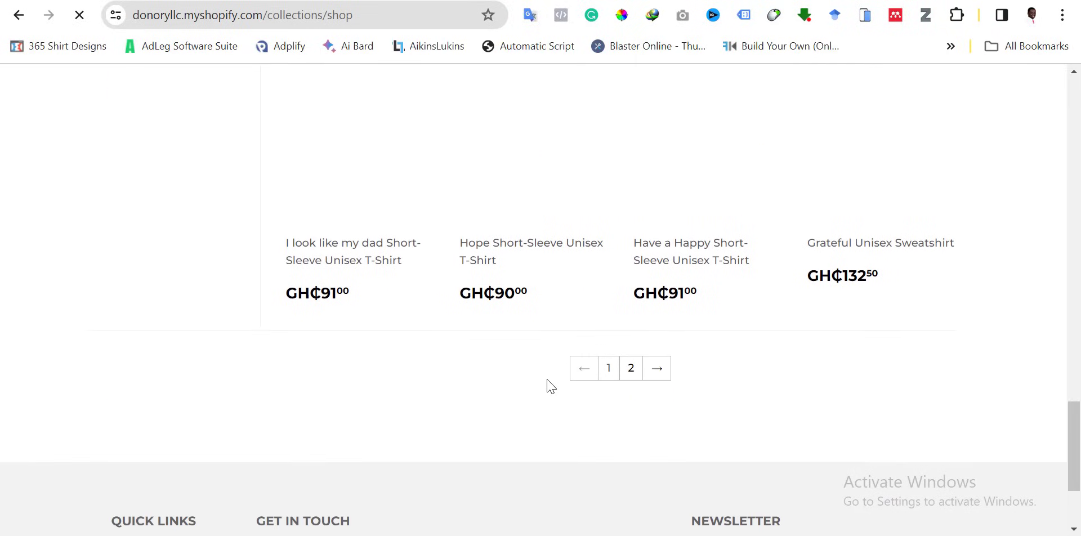
{"action": "scroll", "coordinate": [546, 384], "scroll_direction": "up", "scroll_amount": 20}
{"action": "scroll", "coordinate": [427, 266], "scroll_direction": "up", "scroll_amount": 2}
{"action": "mouse_move", "coordinate": [310, 228]}
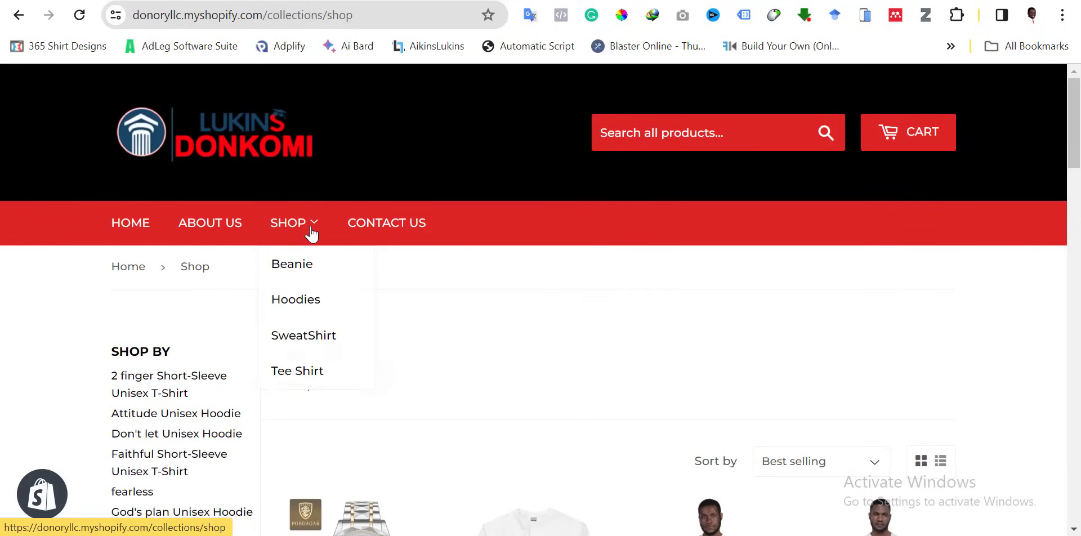
Add a menu item linked to the Shop collection to menu 1, and place it between About us and contact us
{"action": "left_click", "coordinate": [191, 0]}
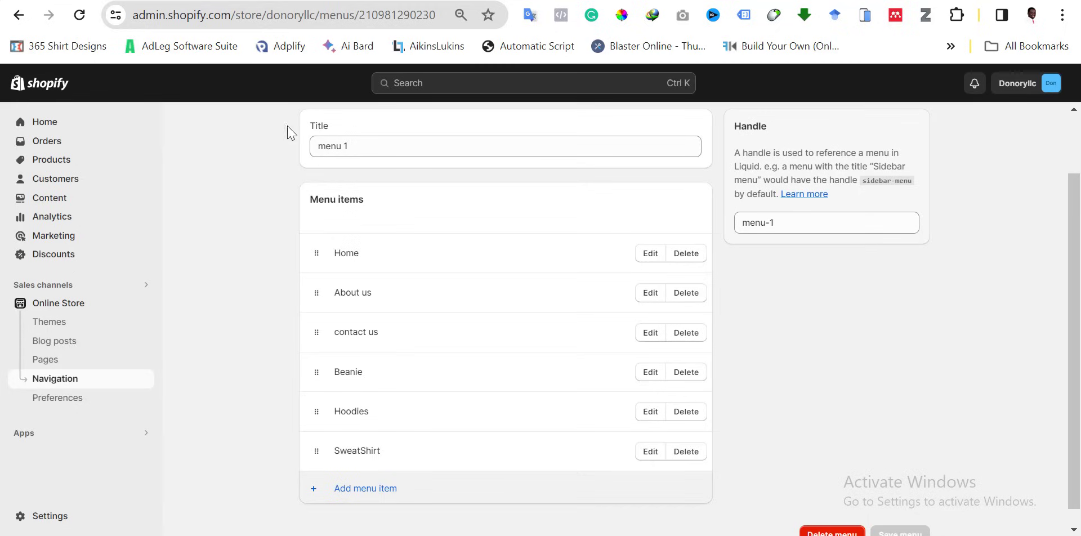
{"action": "left_click", "coordinate": [373, 489]}
{"action": "left_click", "coordinate": [890, 207]}
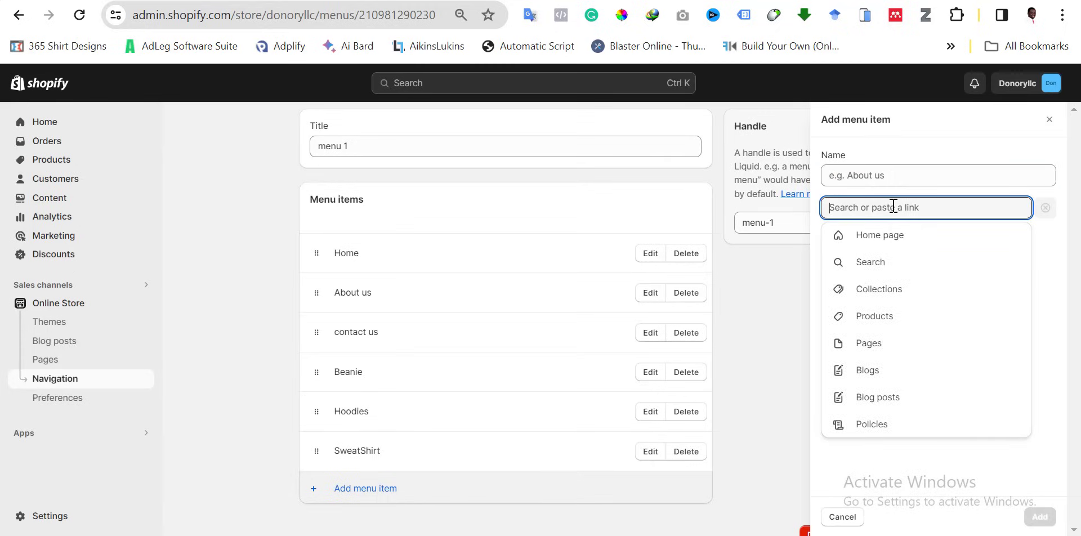
{"action": "left_click", "coordinate": [893, 291]}
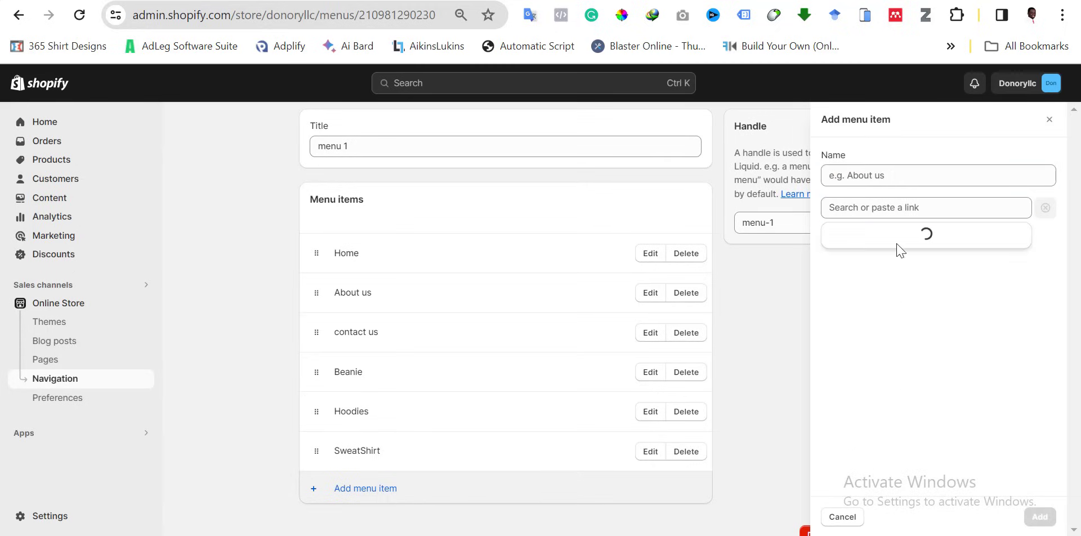
{"action": "left_click", "coordinate": [864, 344]}
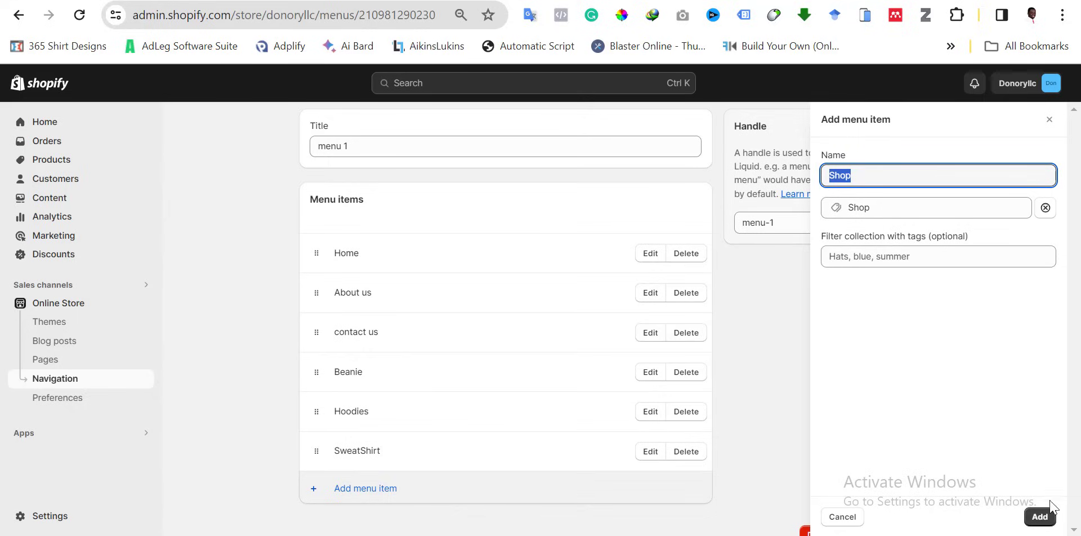
{"action": "left_click", "coordinate": [1040, 516]}
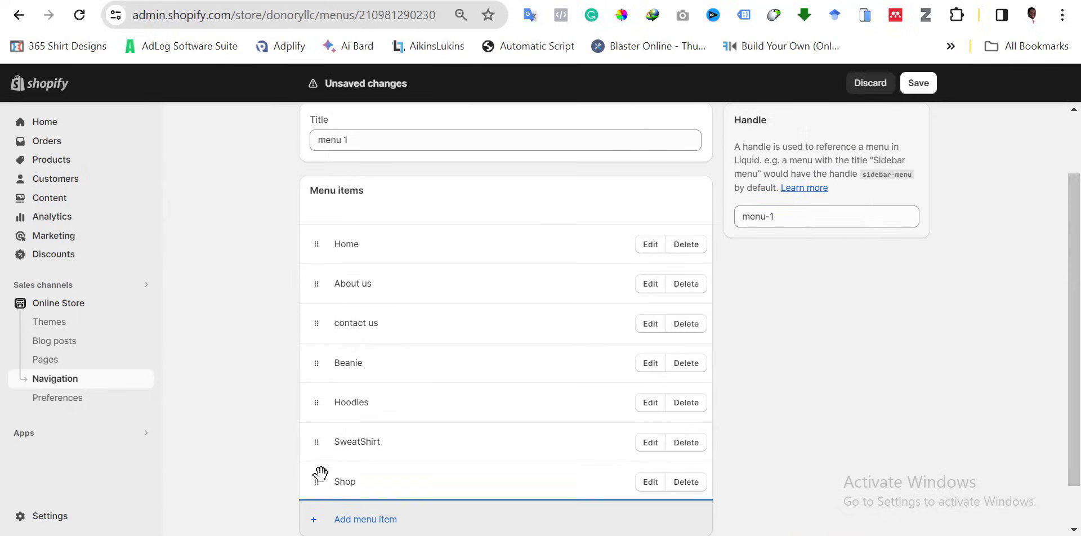
{"action": "left_click_drag", "start_coordinate": [314, 477], "coordinate": [332, 320]}
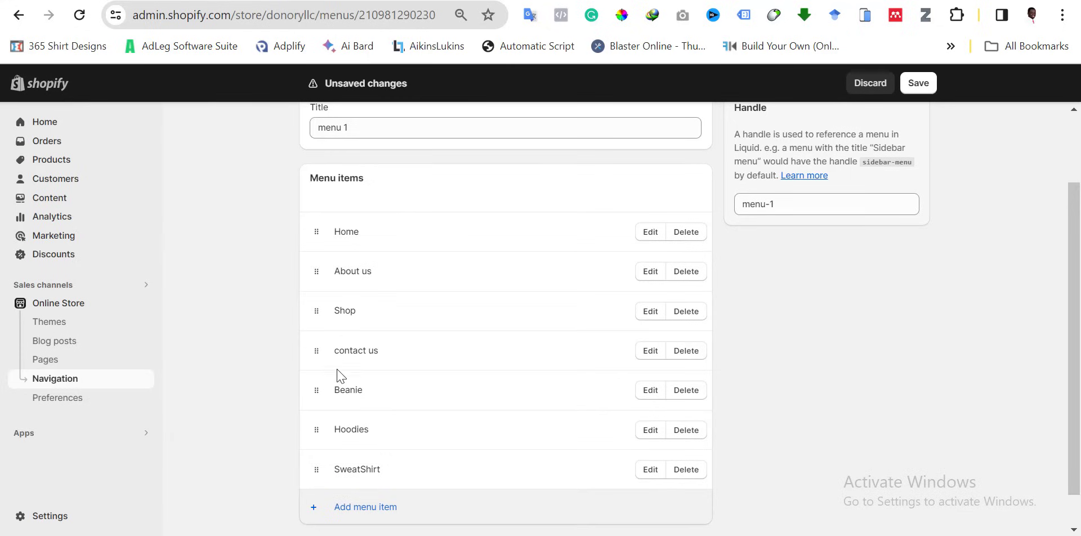
Nest the Beanie, Hoodies and SweatShirt items under Shop in menu 1
{"action": "left_click_drag", "start_coordinate": [317, 390], "coordinate": [351, 348]}
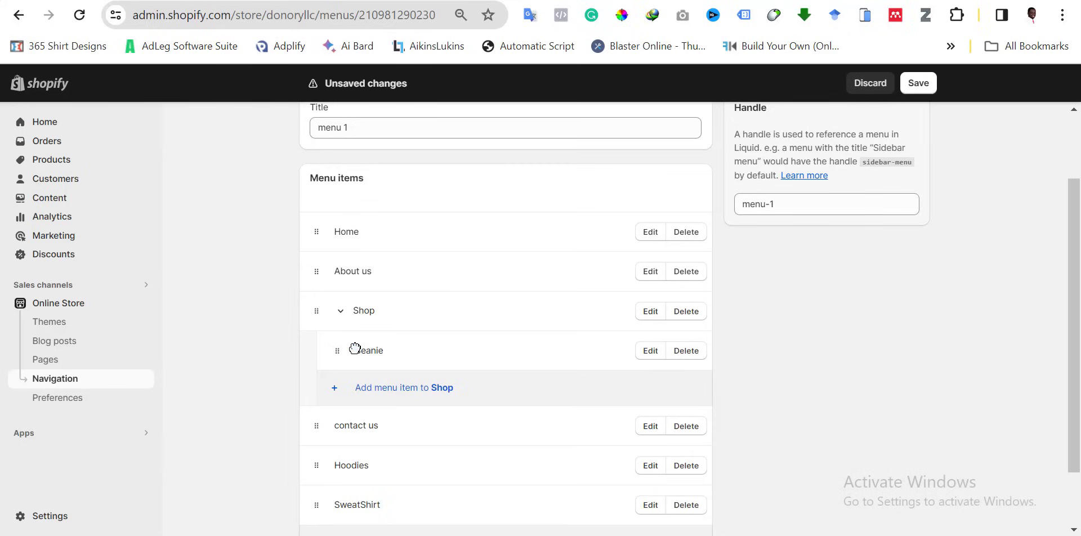
{"action": "left_click_drag", "start_coordinate": [316, 462], "coordinate": [324, 394]}
{"action": "left_click_drag", "start_coordinate": [336, 391], "coordinate": [340, 394]}
{"action": "scroll", "coordinate": [345, 441], "scroll_direction": "down", "scroll_amount": 2}
{"action": "left_click_drag", "start_coordinate": [311, 424], "coordinate": [335, 372]}
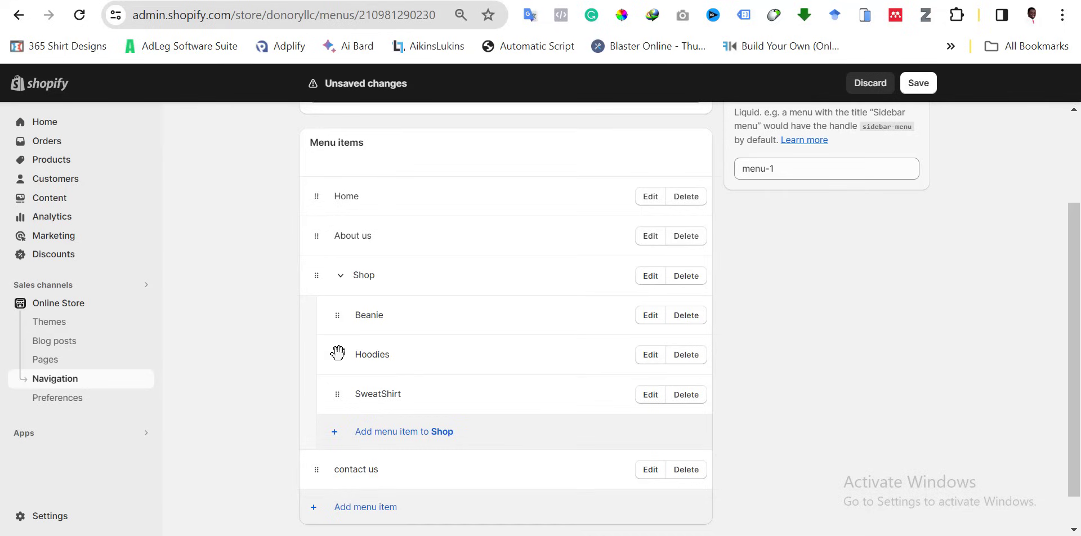
Nest Hoodies and SweatShirt one level deeper under Beanie, and save the menu
{"action": "left_click_drag", "start_coordinate": [336, 348], "coordinate": [417, 346]}
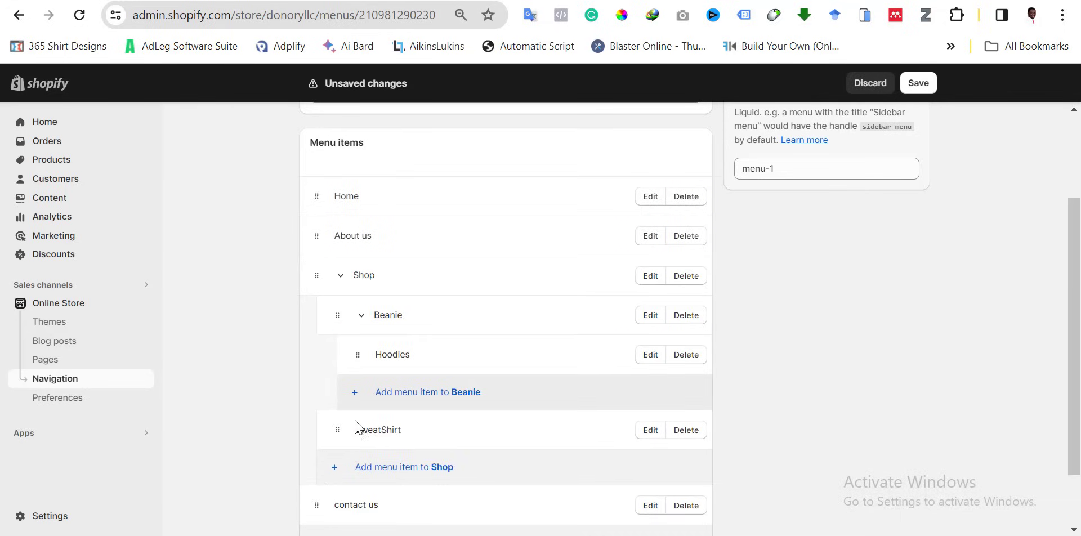
{"action": "left_click_drag", "start_coordinate": [339, 428], "coordinate": [355, 408]}
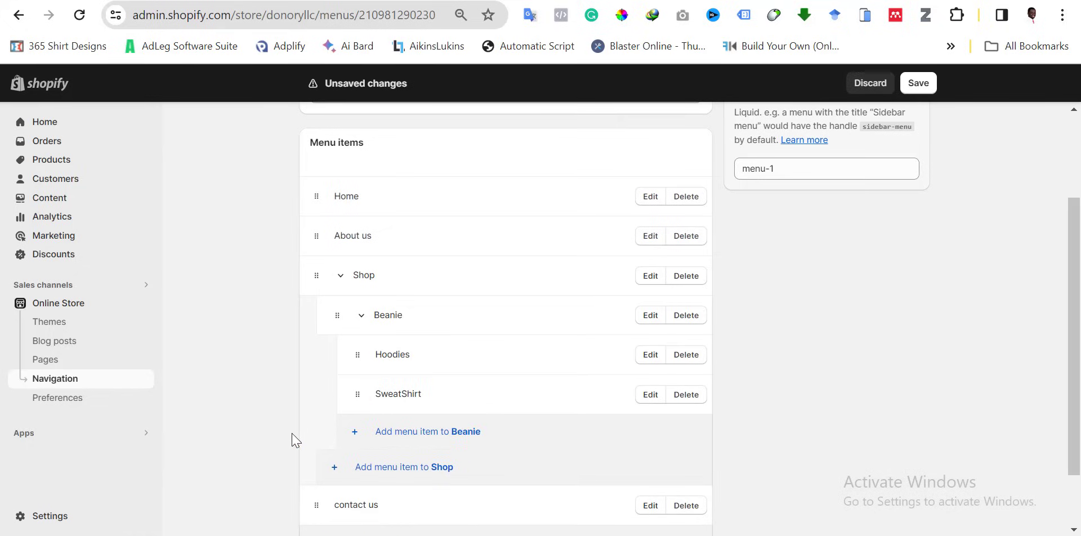
{"action": "left_click", "coordinate": [918, 85]}
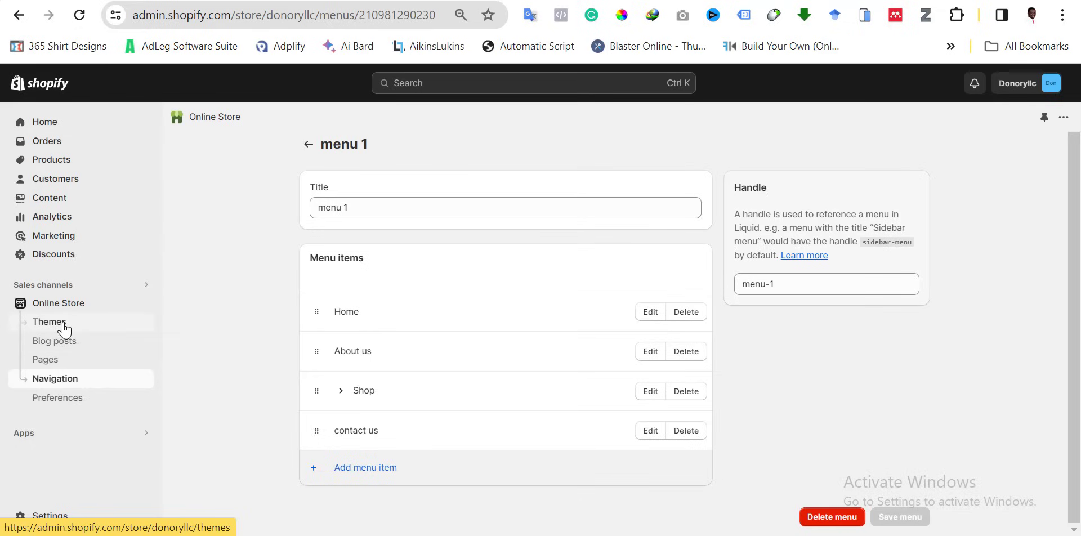
Select menu 1 as the header's menu in the Supply theme's customizer, and preview its Shop submenu
{"action": "left_click", "coordinate": [63, 327]}
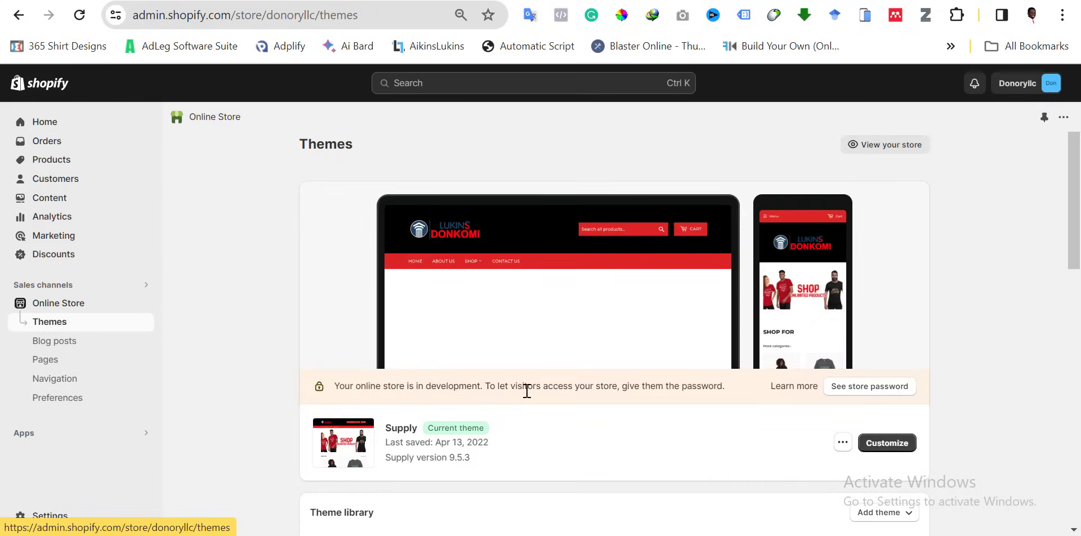
{"action": "left_click", "coordinate": [895, 442]}
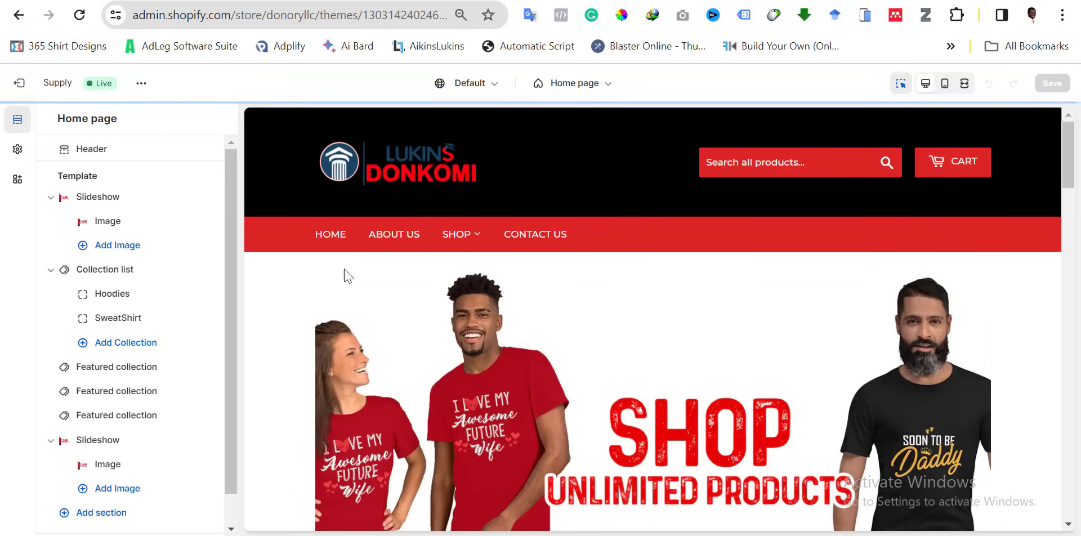
{"action": "left_click", "coordinate": [101, 149]}
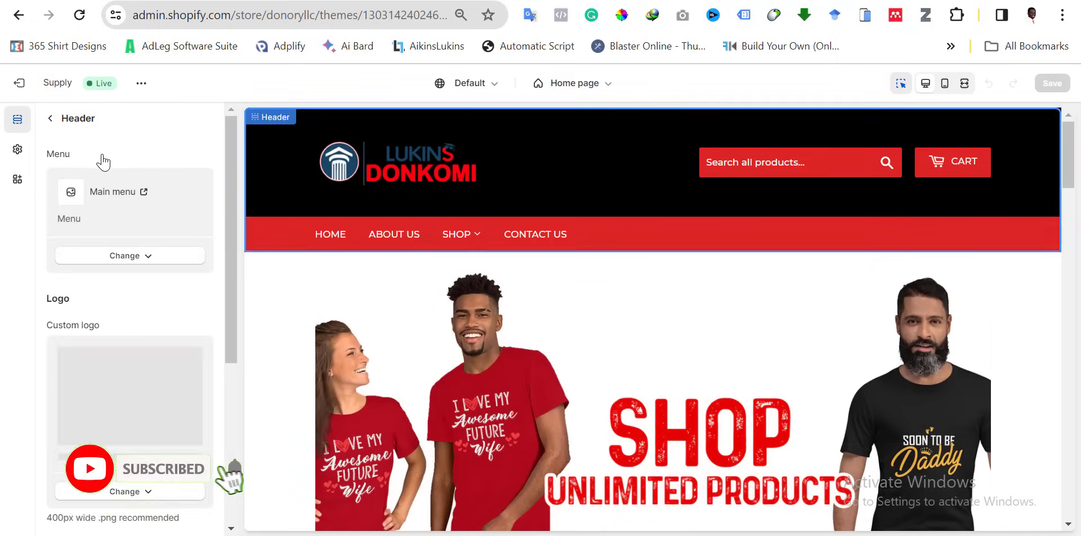
{"action": "left_click", "coordinate": [125, 256]}
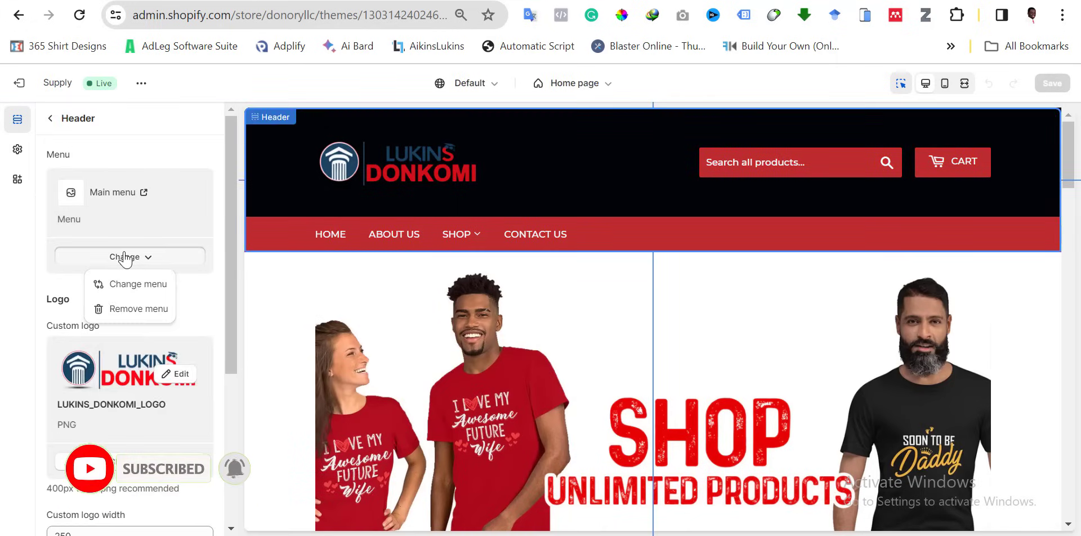
{"action": "left_click", "coordinate": [127, 286]}
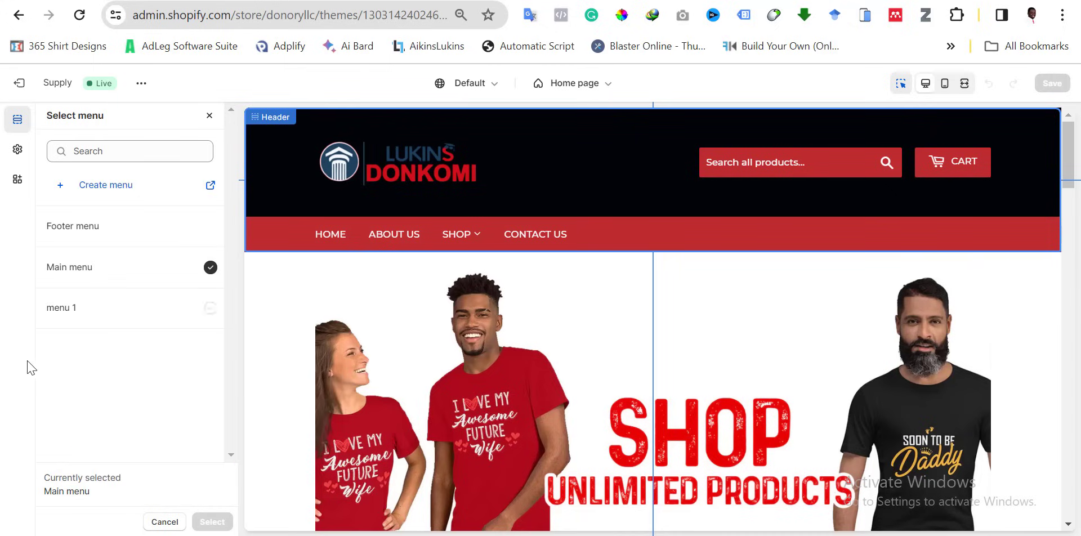
{"action": "left_click", "coordinate": [99, 309]}
{"action": "left_click", "coordinate": [212, 522]}
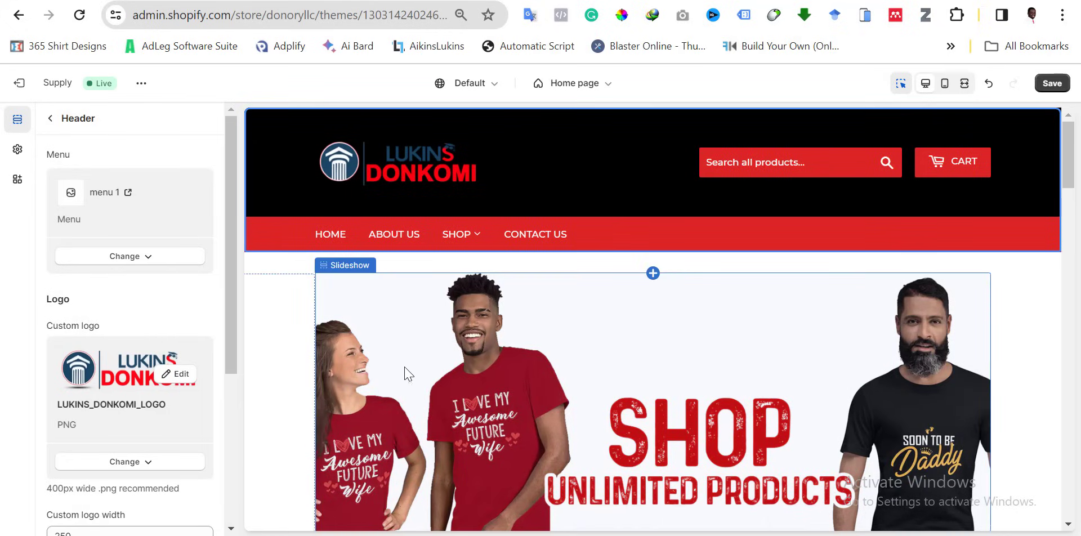
{"action": "mouse_move", "coordinate": [459, 234]}
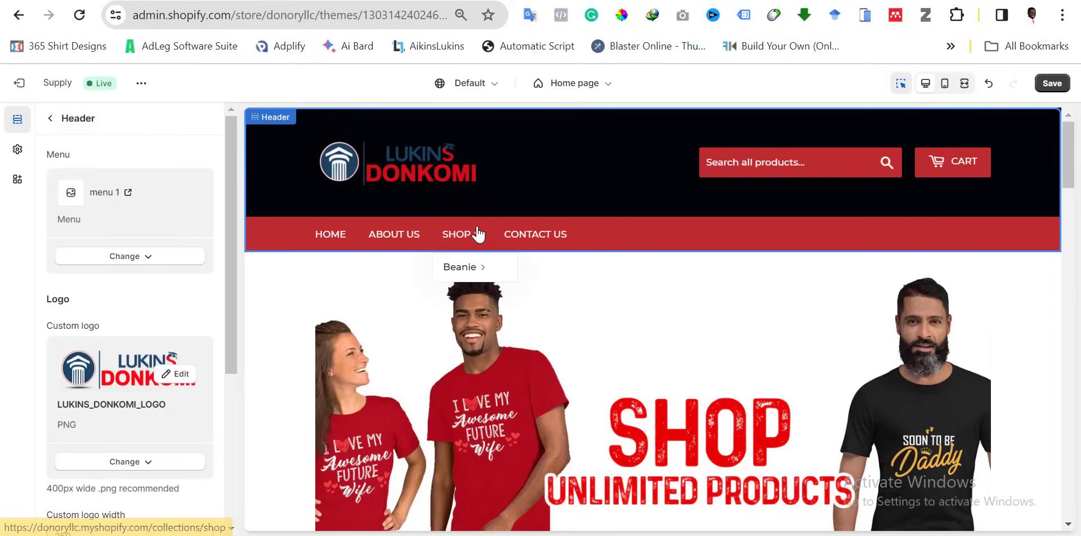
{"action": "mouse_move", "coordinate": [475, 265]}
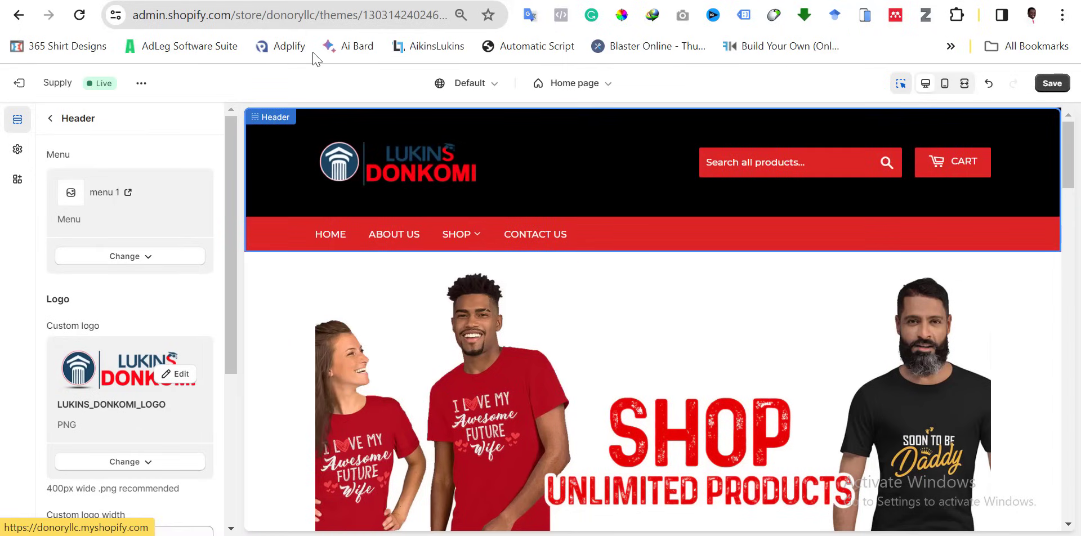
Compare with the Shop submenu on the live storefront, and leave the theme customizer without saving
{"action": "left_click", "coordinate": [318, 1]}
{"action": "mouse_move", "coordinate": [274, 227]}
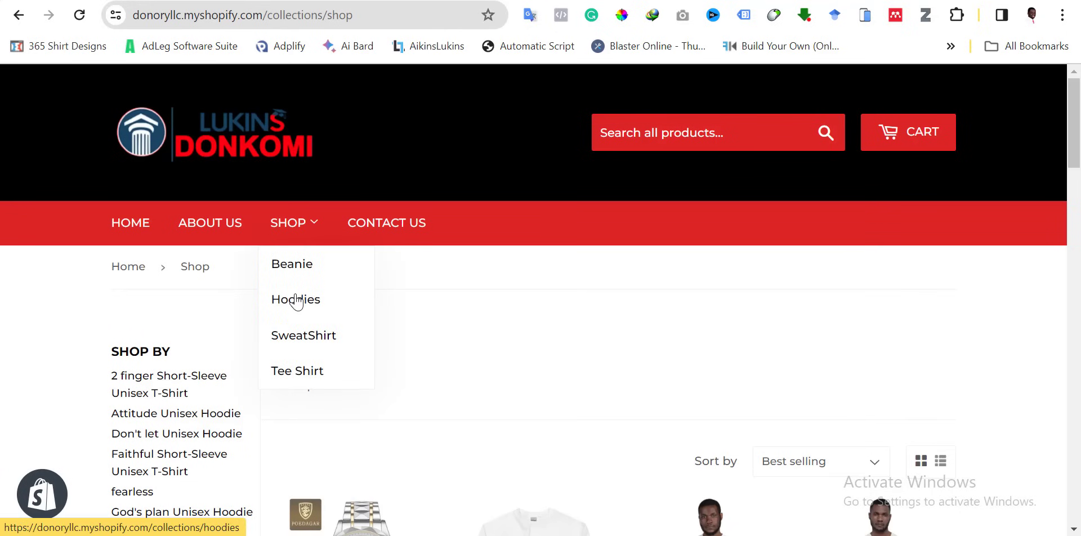
{"action": "left_click", "coordinate": [128, 2]}
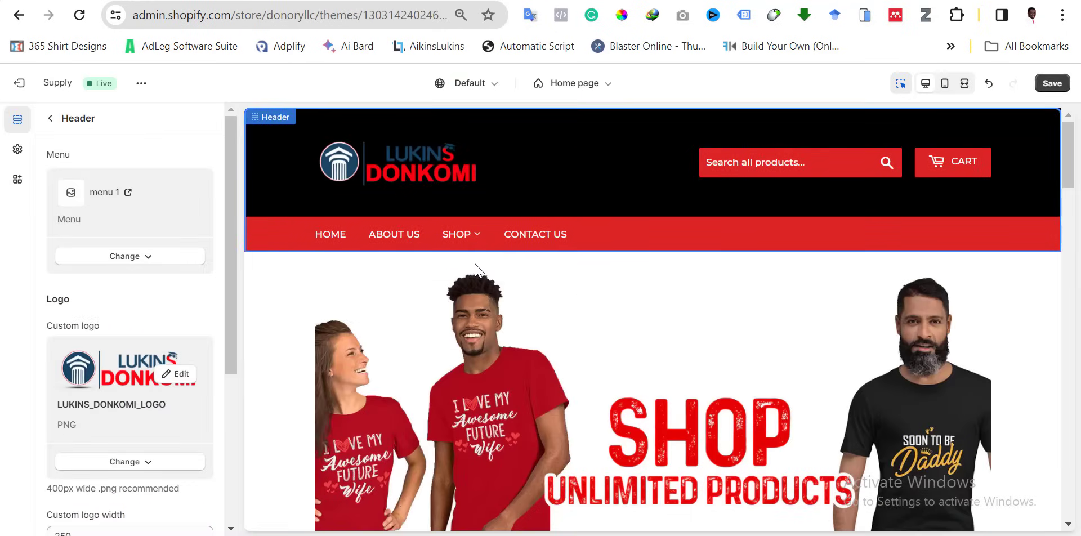
{"action": "left_click", "coordinate": [51, 121]}
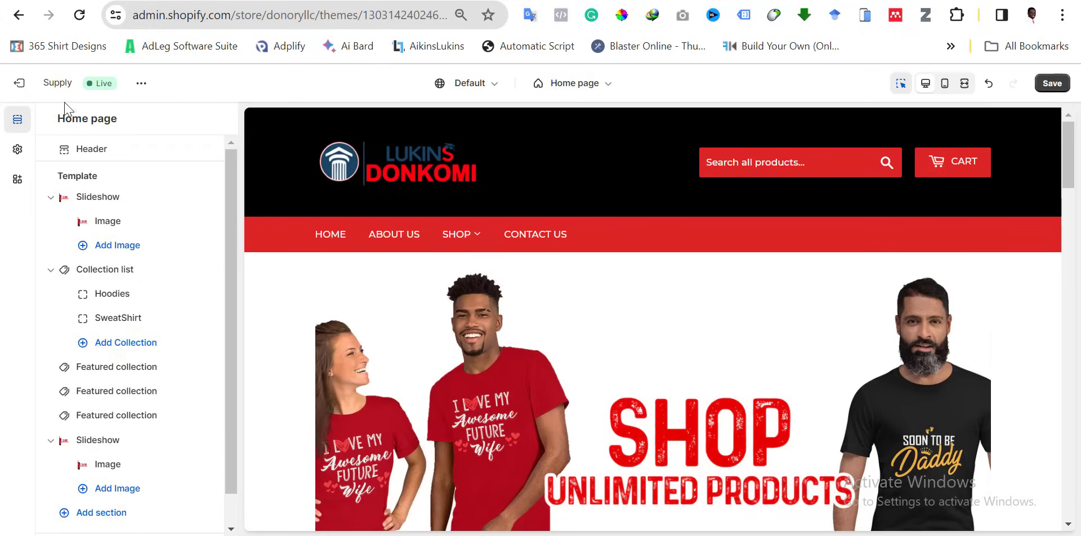
{"action": "left_click", "coordinate": [19, 83]}
{"action": "left_click", "coordinate": [700, 330]}
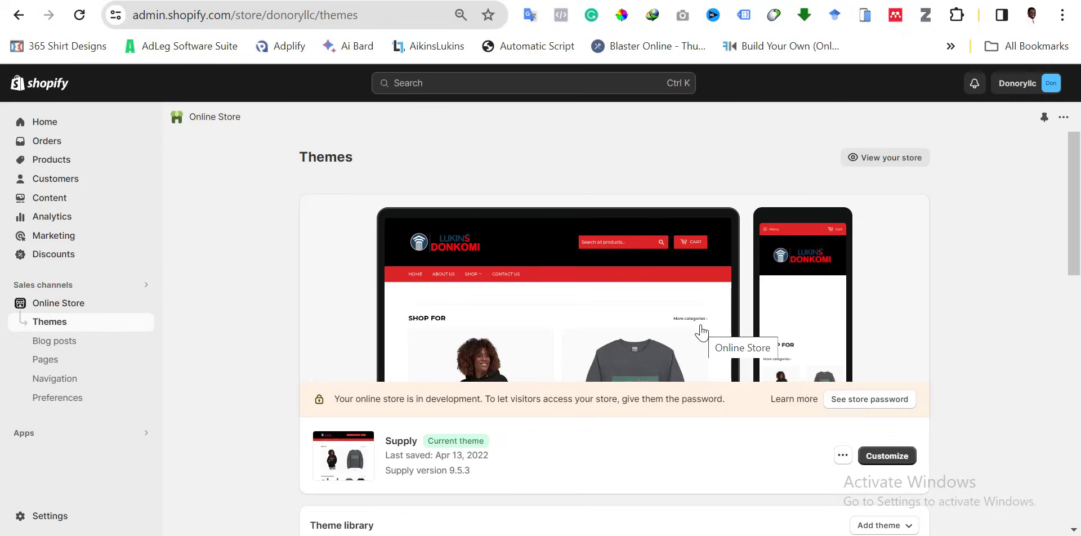
Reopen menu 1, move Hoodies and SweatShirt out of Beanie to directly under Shop, ahead of Beanie, and save the menu
{"action": "left_click", "coordinate": [59, 377]}
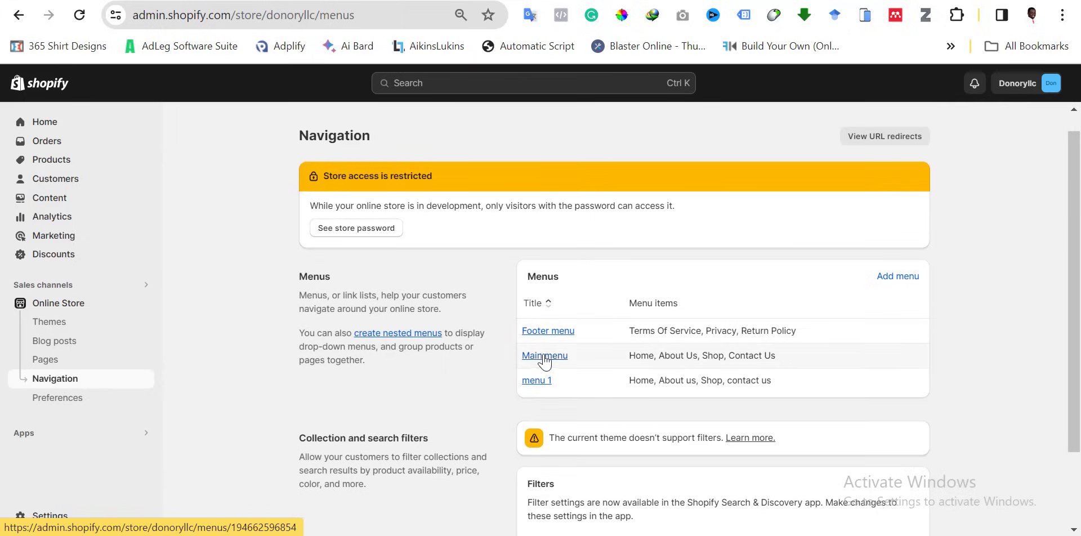
{"action": "left_click", "coordinate": [535, 383]}
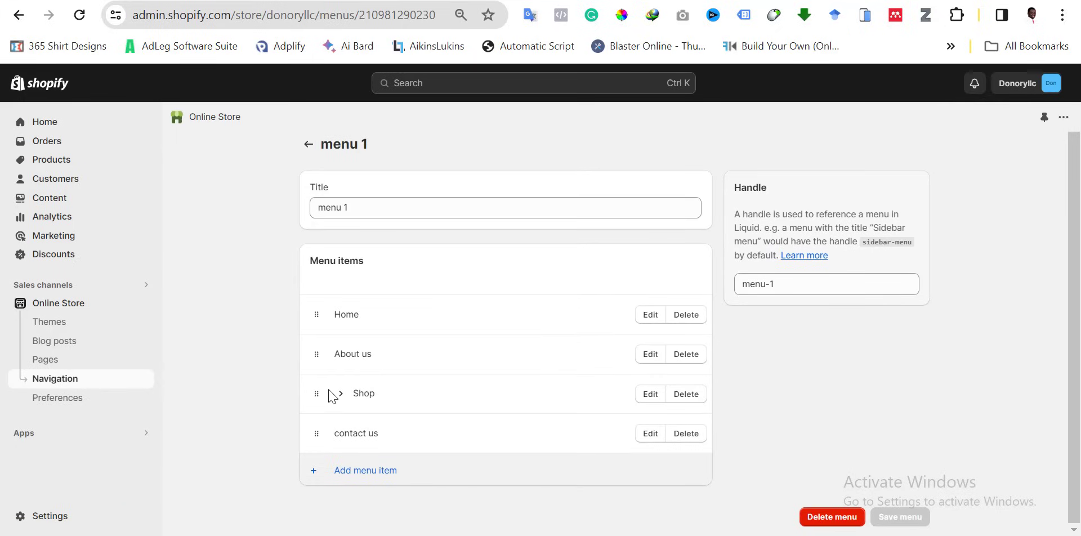
{"action": "left_click", "coordinate": [338, 396]}
{"action": "scroll", "coordinate": [395, 422], "scroll_direction": "down", "scroll_amount": 1}
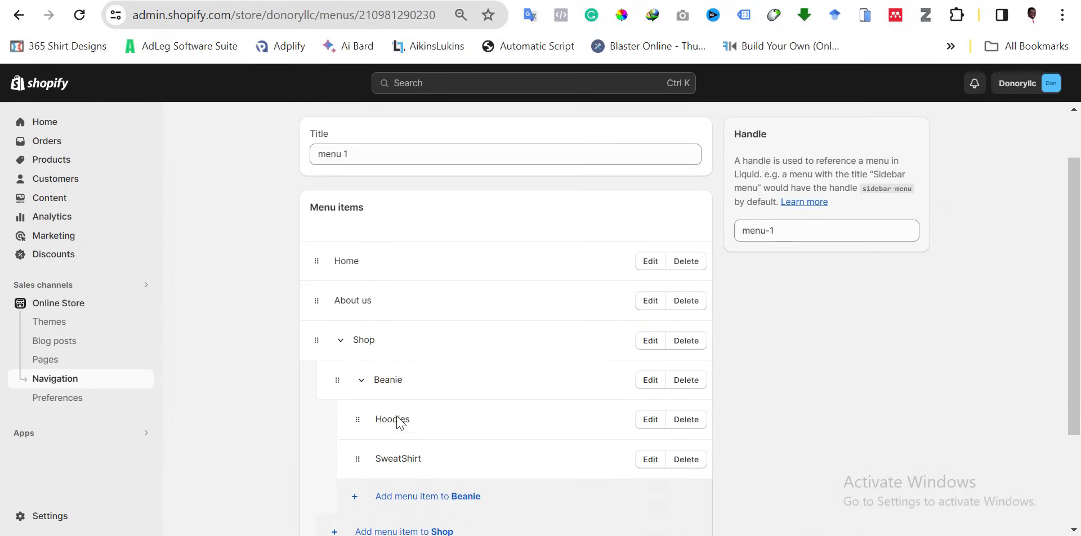
{"action": "left_click_drag", "start_coordinate": [357, 399], "coordinate": [326, 389]}
{"action": "left_click_drag", "start_coordinate": [357, 440], "coordinate": [309, 377]}
{"action": "left_click_drag", "start_coordinate": [348, 436], "coordinate": [333, 369]}
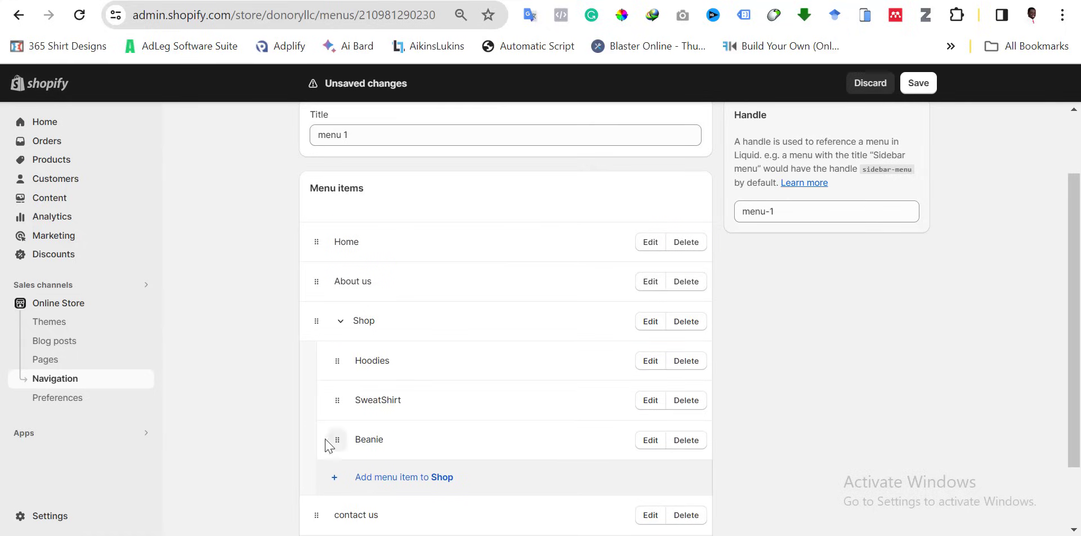
{"action": "scroll", "coordinate": [415, 424], "scroll_direction": "down", "scroll_amount": 2}
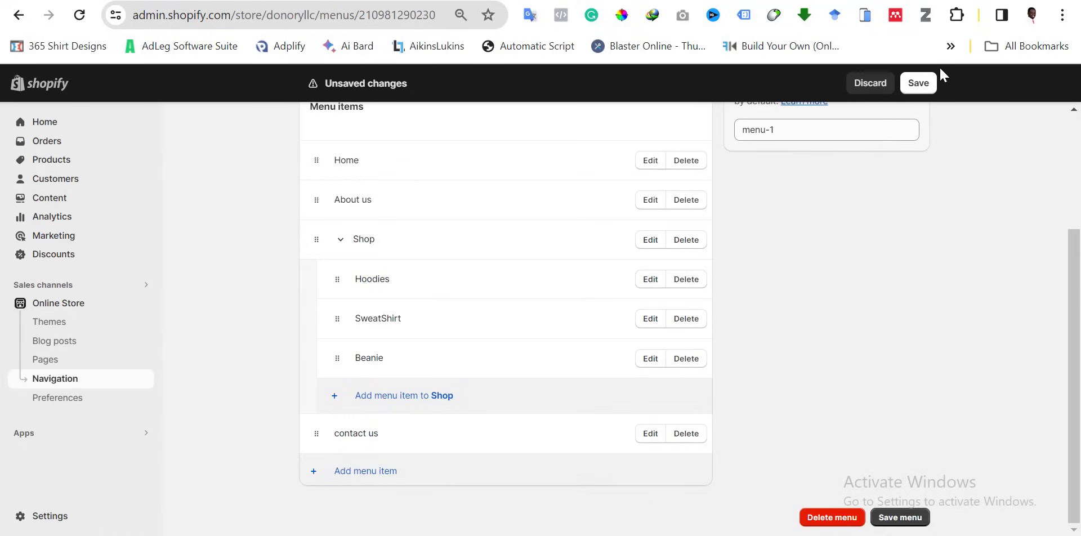
{"action": "left_click", "coordinate": [920, 83]}
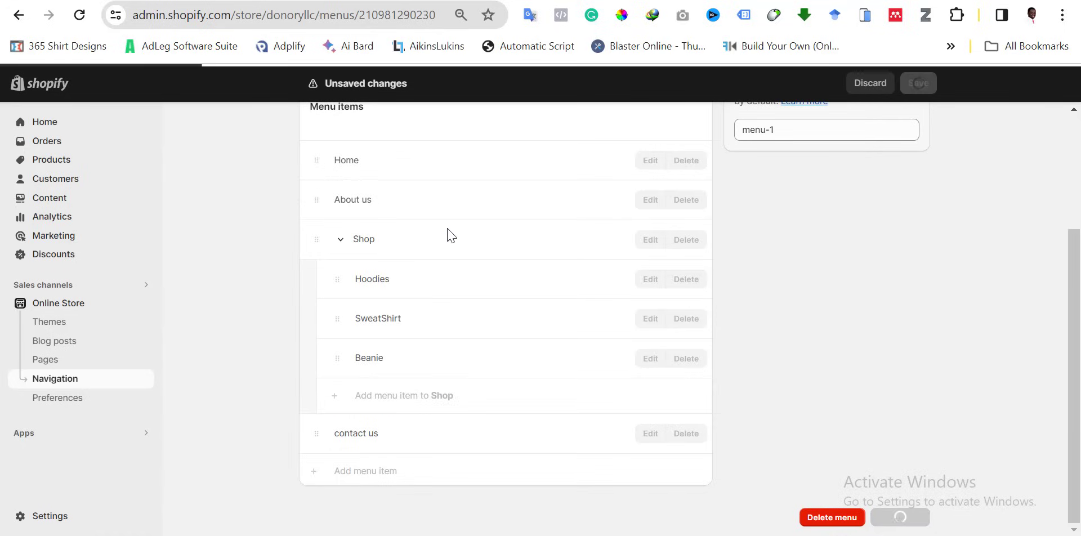
Reopen the Supply theme in the customizer, set the header's menu to menu 1, and check the rearranged Shop submenu
{"action": "left_click", "coordinate": [64, 324]}
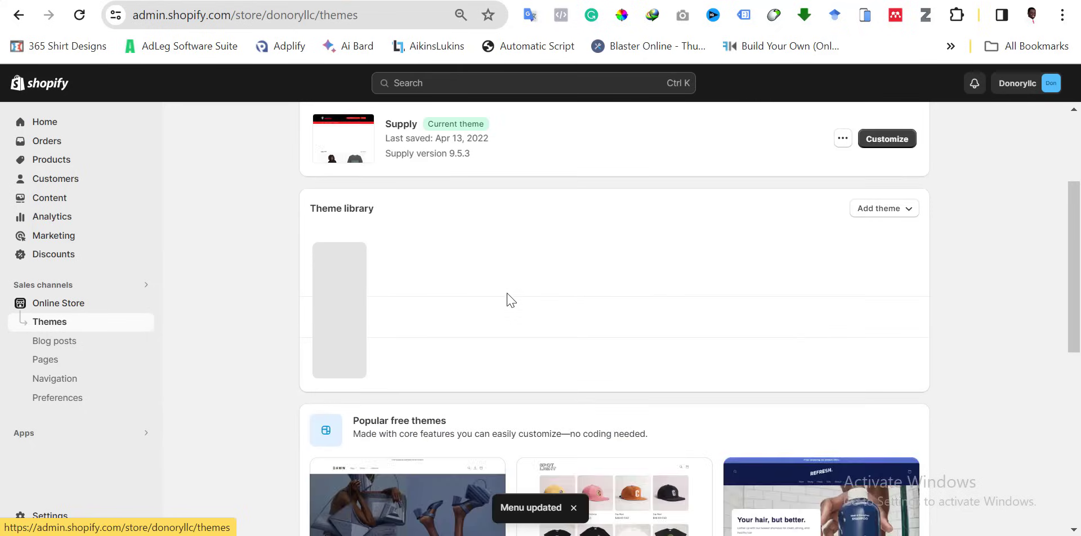
{"action": "left_click", "coordinate": [903, 289]}
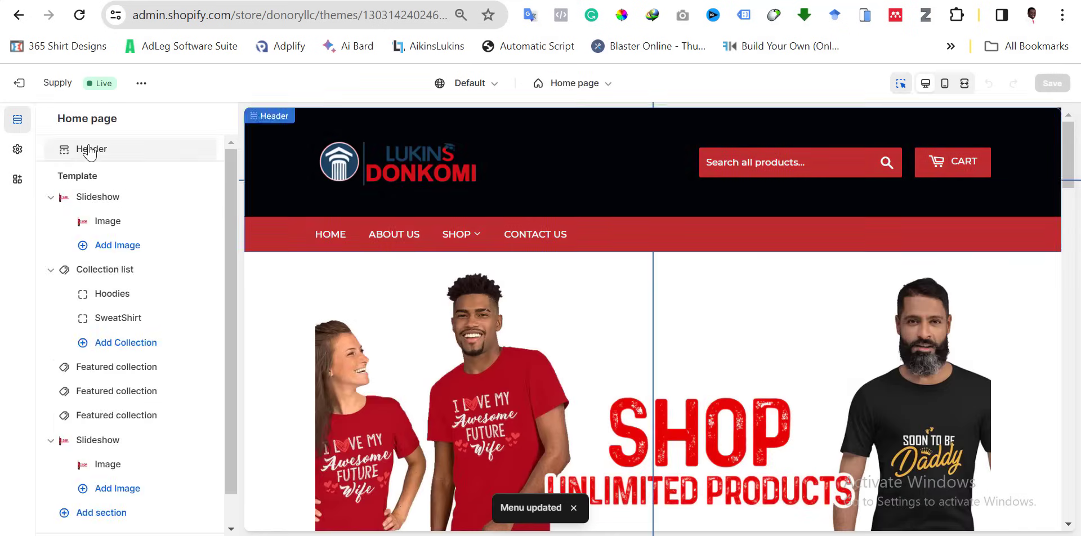
{"action": "left_click", "coordinate": [90, 149]}
{"action": "left_click", "coordinate": [114, 258]}
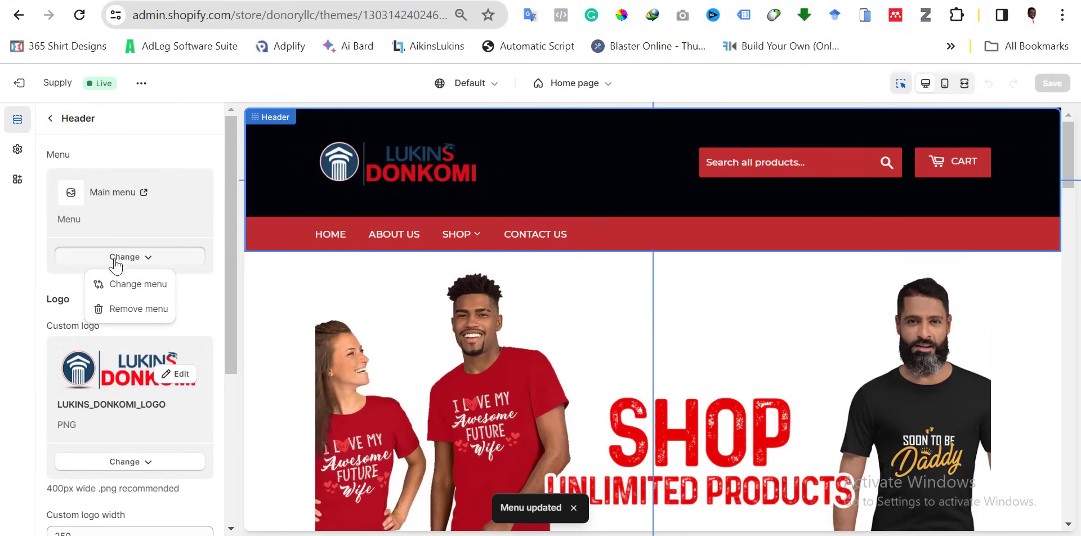
{"action": "left_click", "coordinate": [128, 286]}
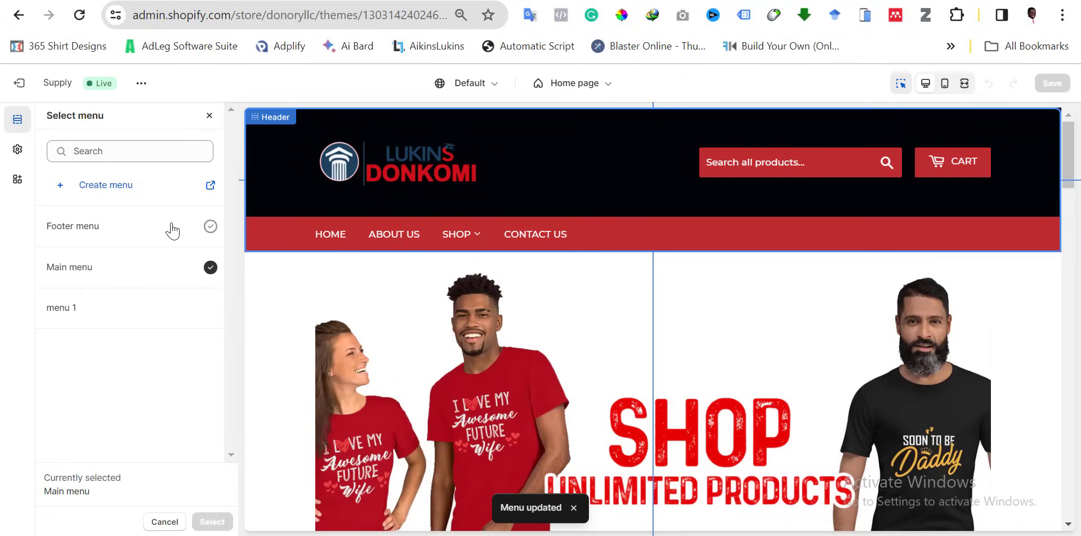
{"action": "left_click", "coordinate": [79, 308]}
{"action": "left_click", "coordinate": [218, 523]}
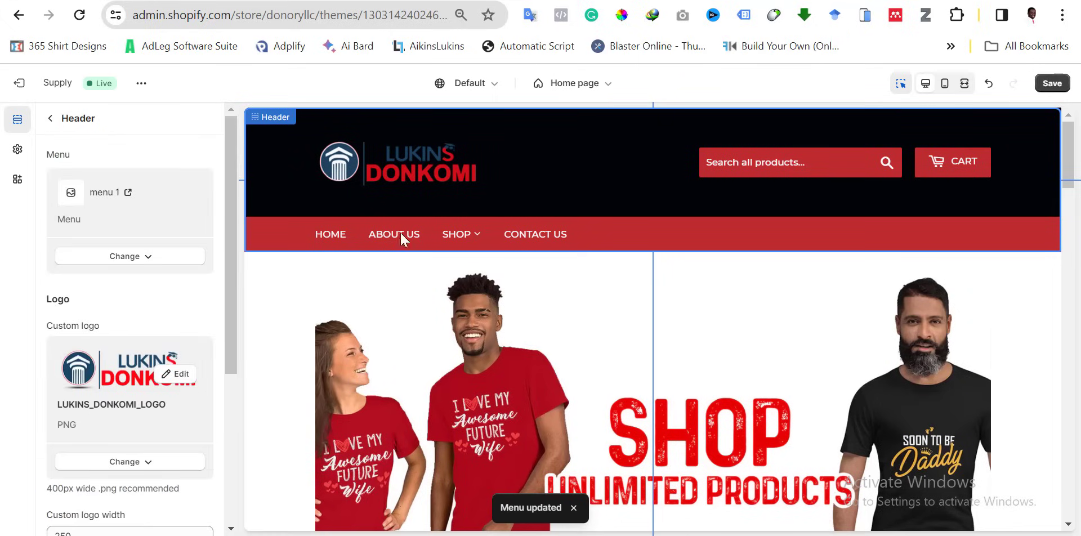
{"action": "mouse_move", "coordinate": [452, 235]}
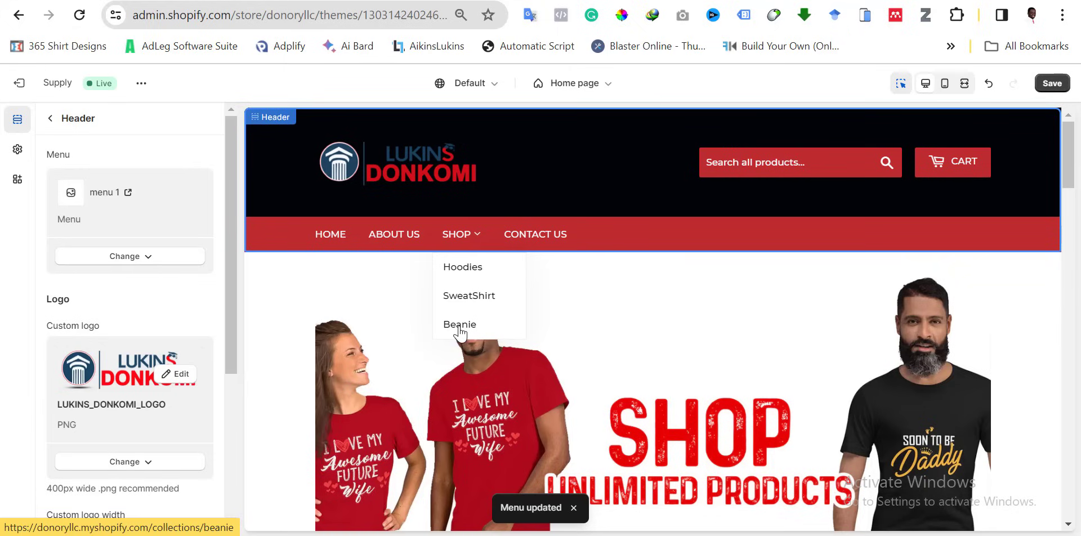